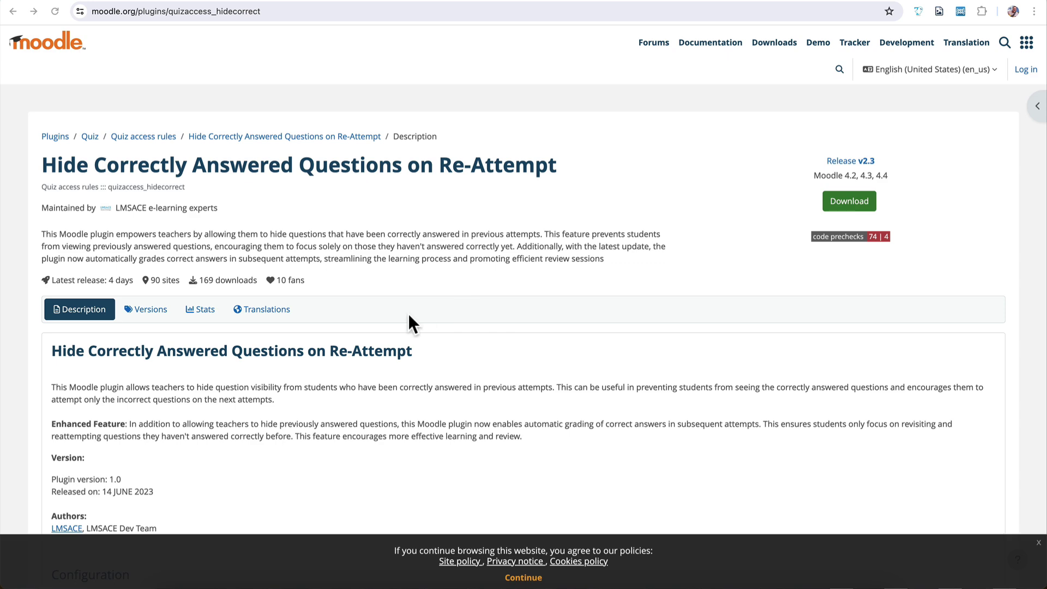
Step: Look over the plugin's versions and supported Moodle releases, then go to Quiz Demo Course
left_click(145, 309)
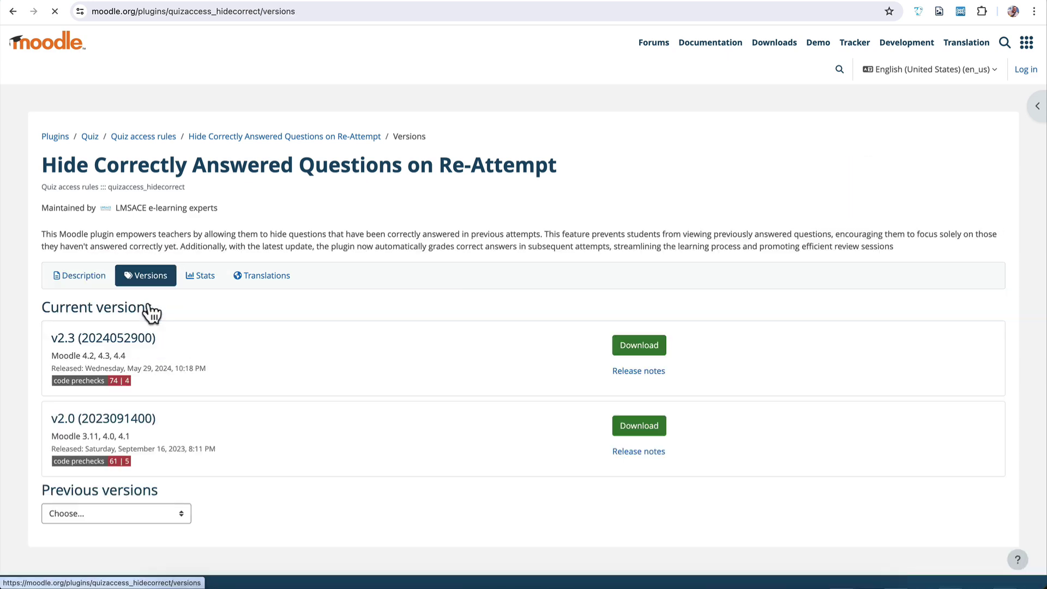
scroll(313, 355, "down", 3)
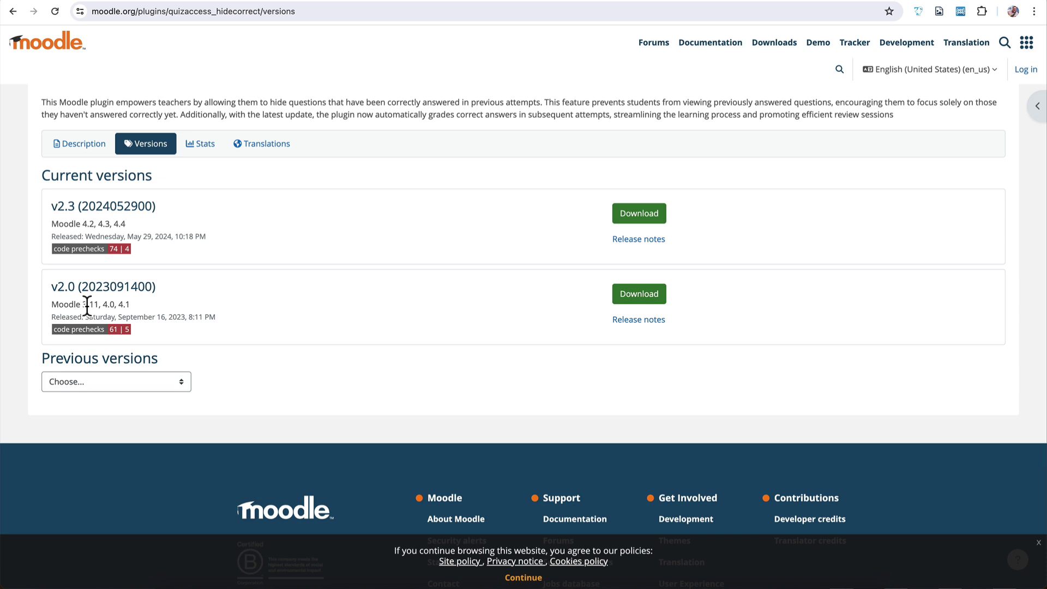
scroll(248, 259, "up", 3)
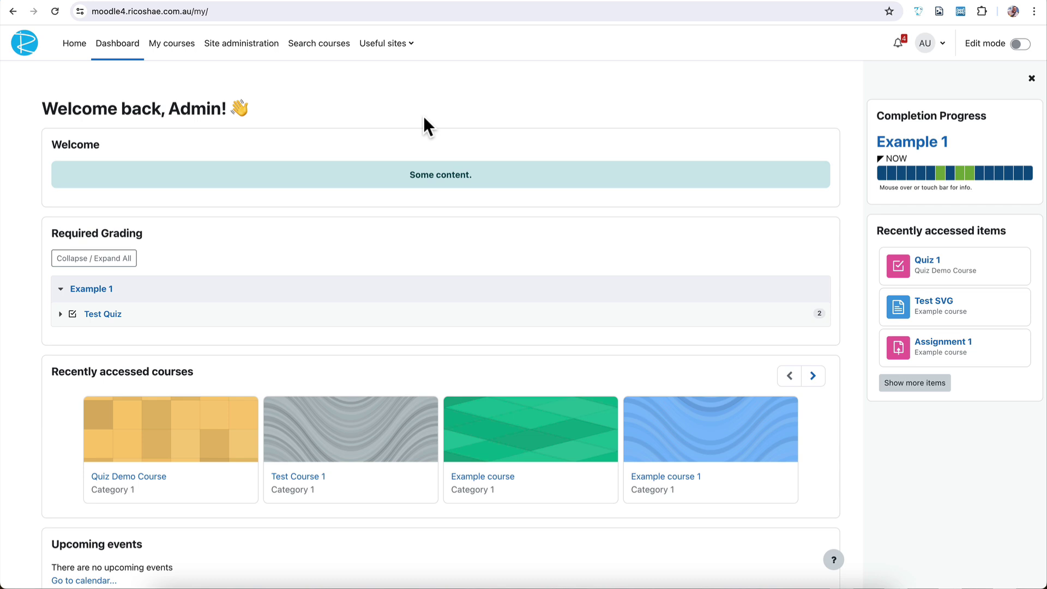
left_click(424, 117)
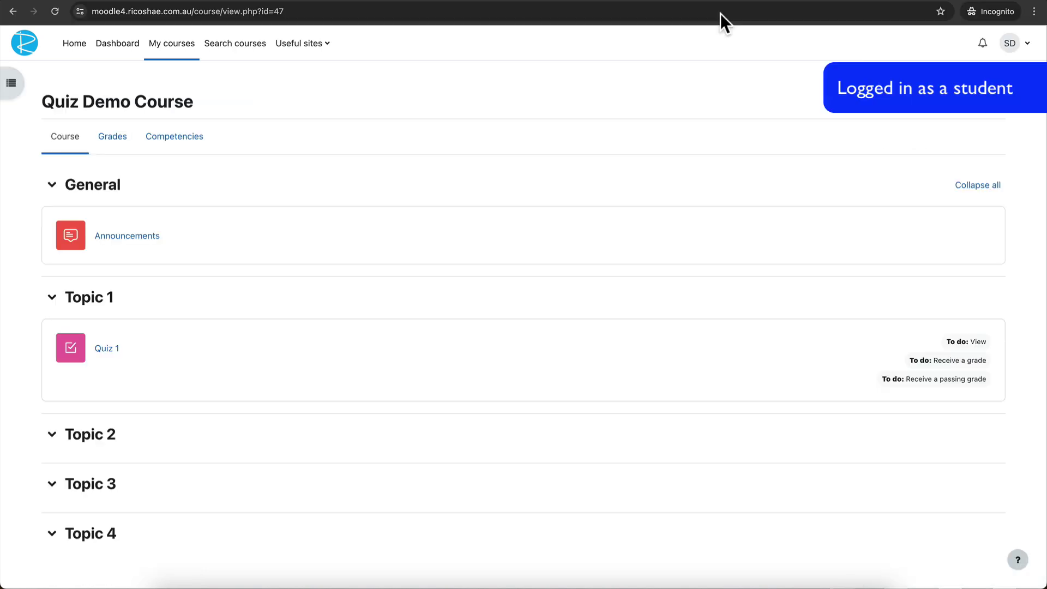
Step: Start a Quiz 1 attempt, answering False to Question 1 and A to Question 2
left_click(109, 350)
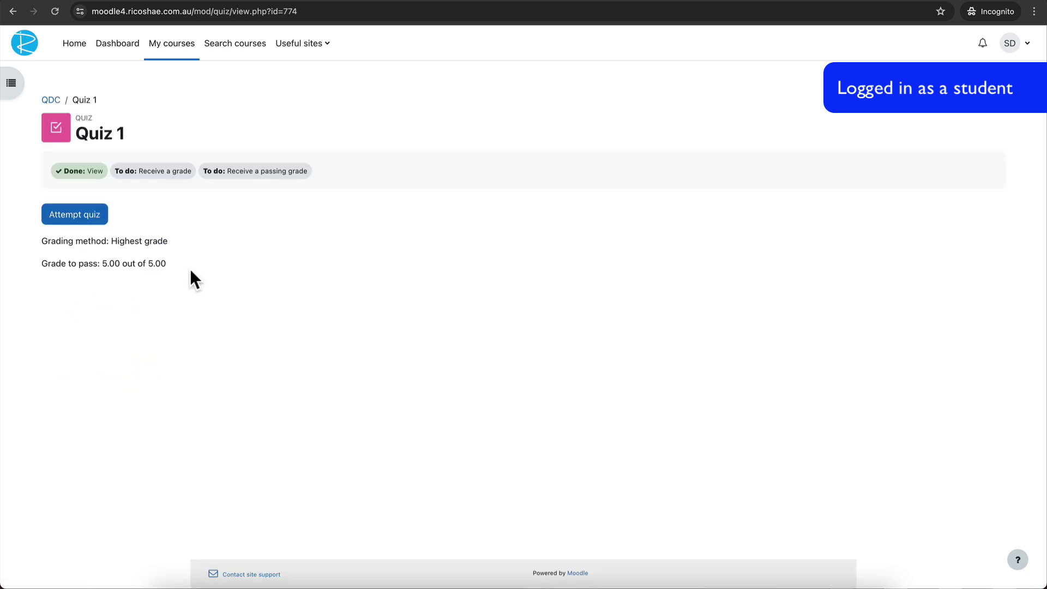
left_click(70, 211)
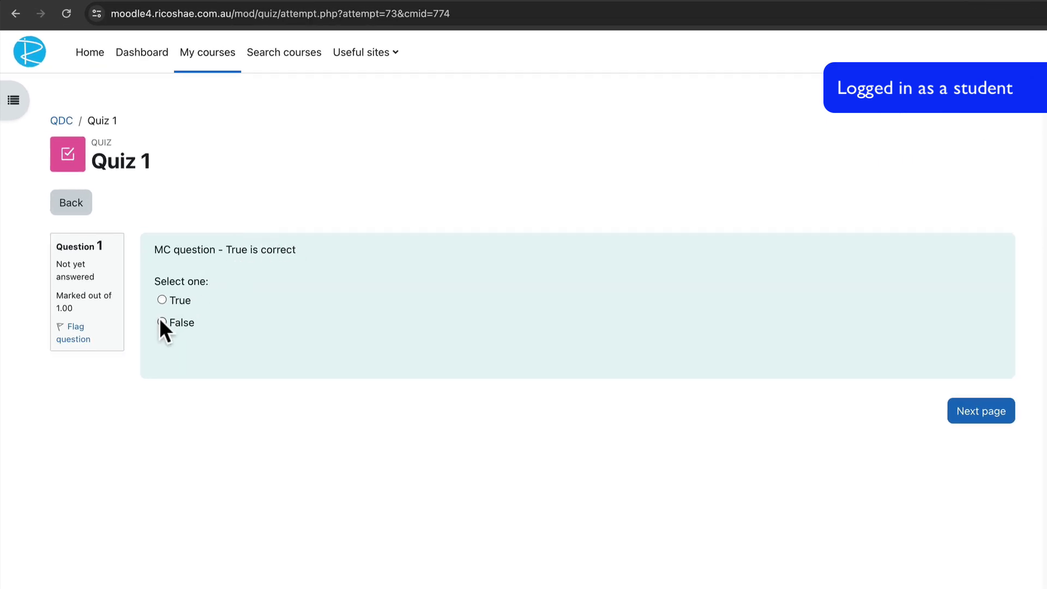
left_click(162, 321)
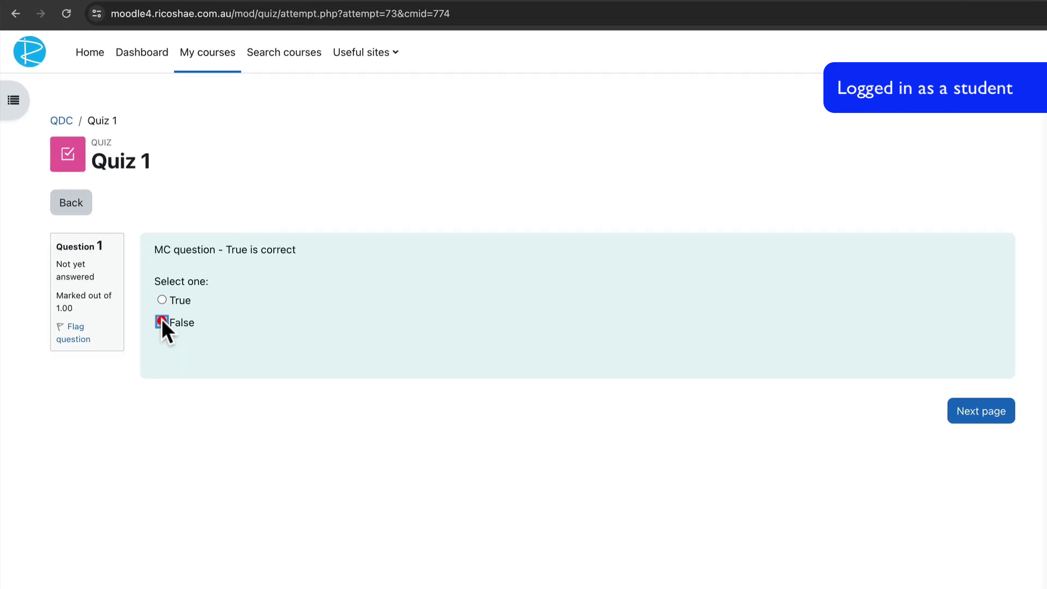
left_click(989, 413)
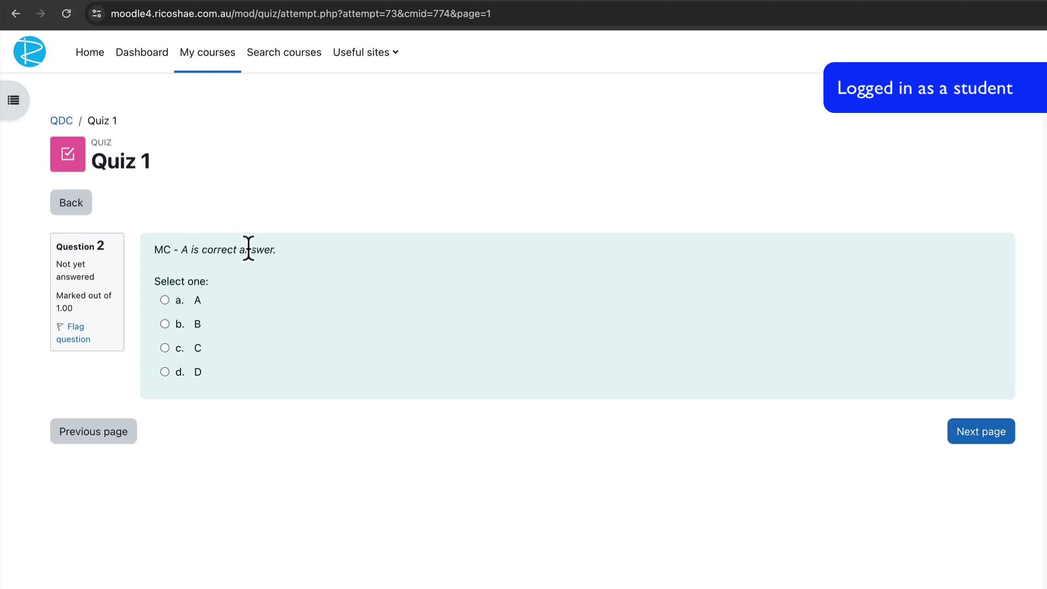
left_click(163, 300)
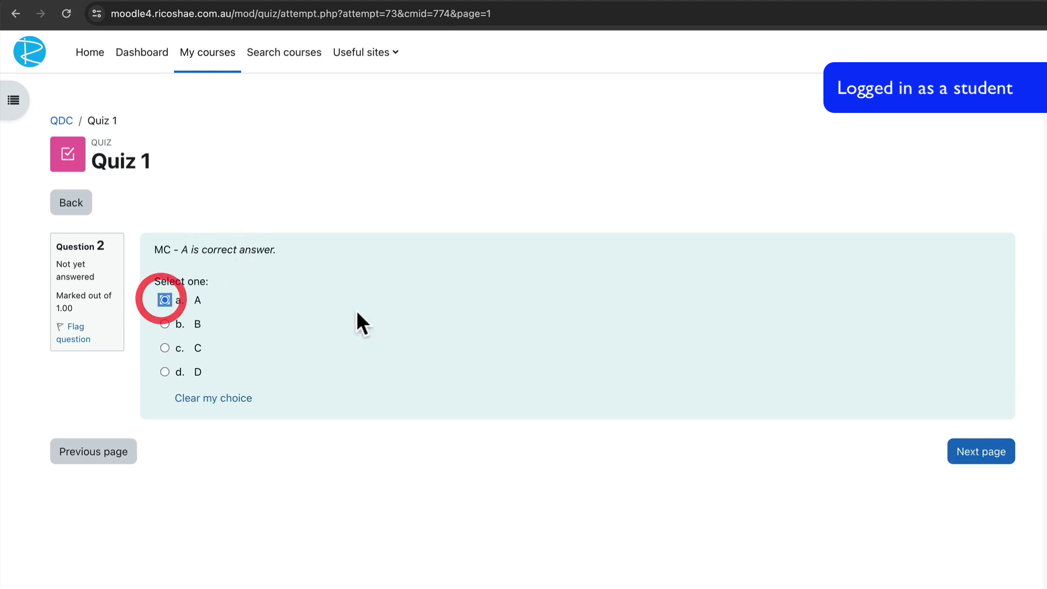
left_click(965, 455)
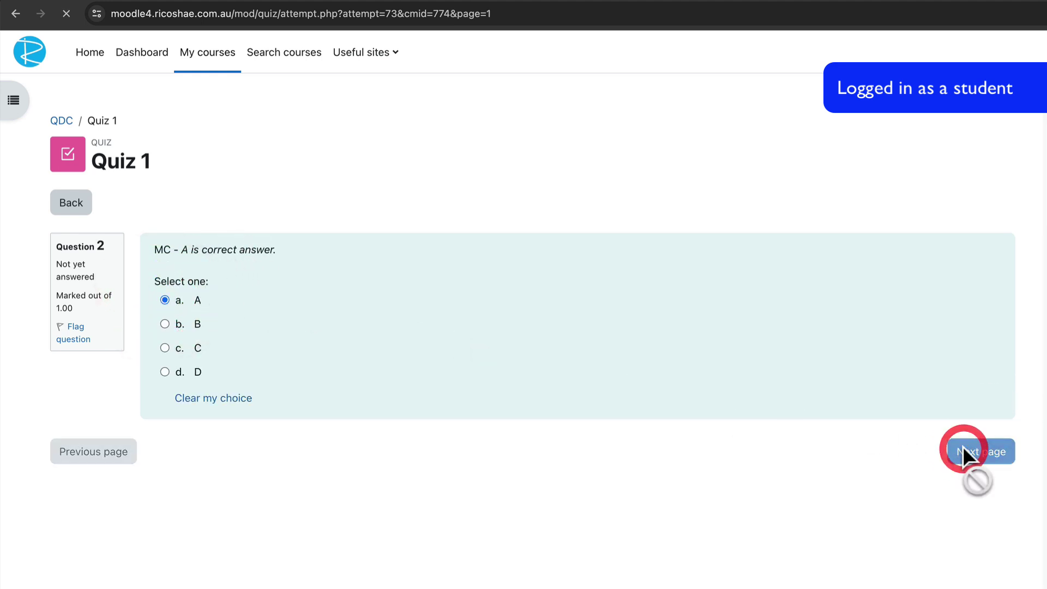
Step: Answer the three essays with 'Answer 1', 'Answer Q2' and 'Answer Q3'
left_click(428, 327)
type("Answer 1")
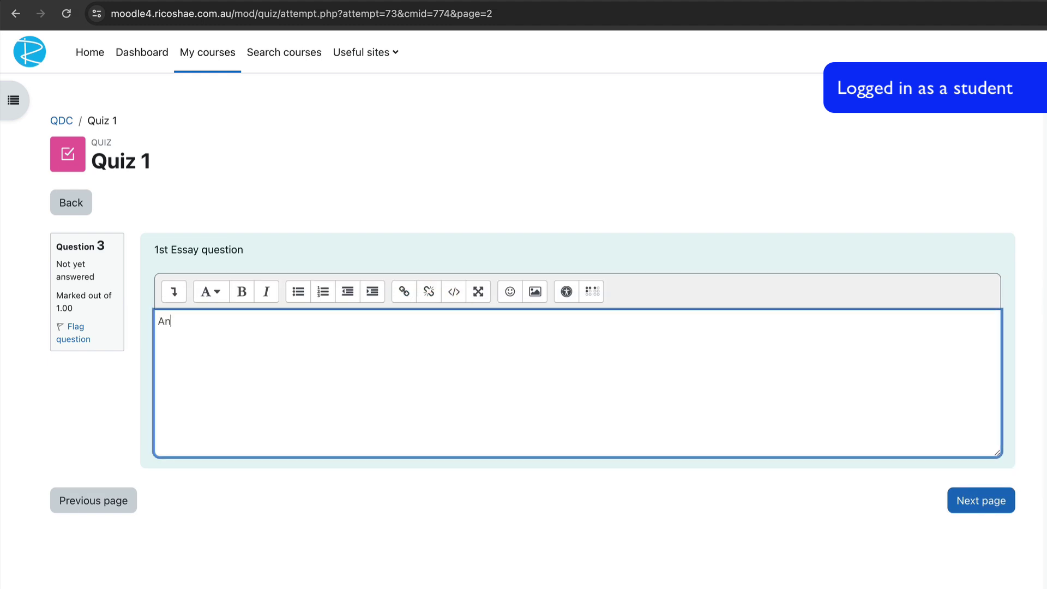
left_click(977, 499)
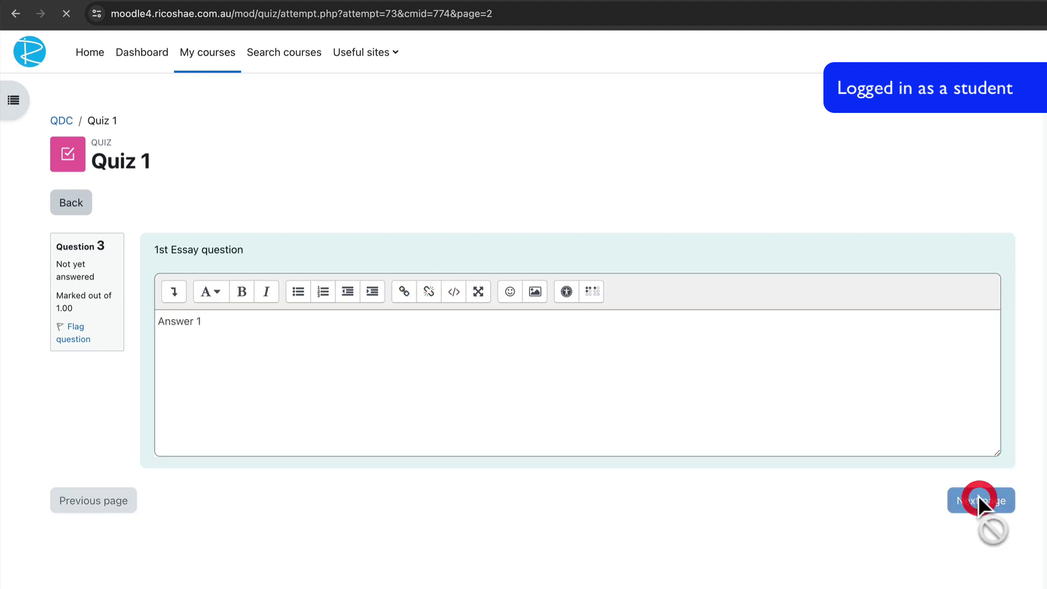
left_click(264, 341)
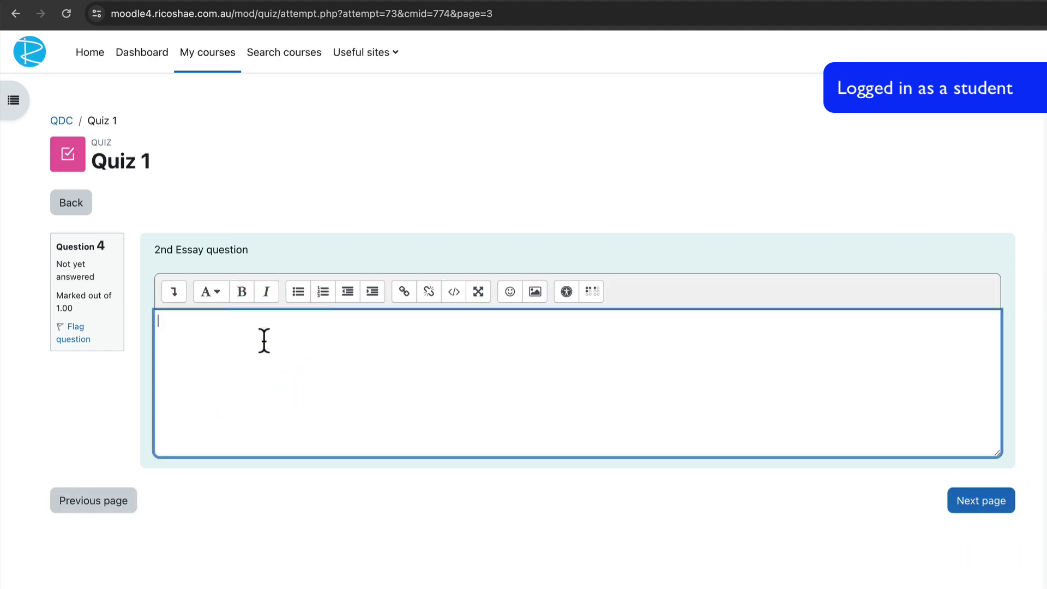
type("Answer Q2")
left_click(976, 500)
left_click(230, 351)
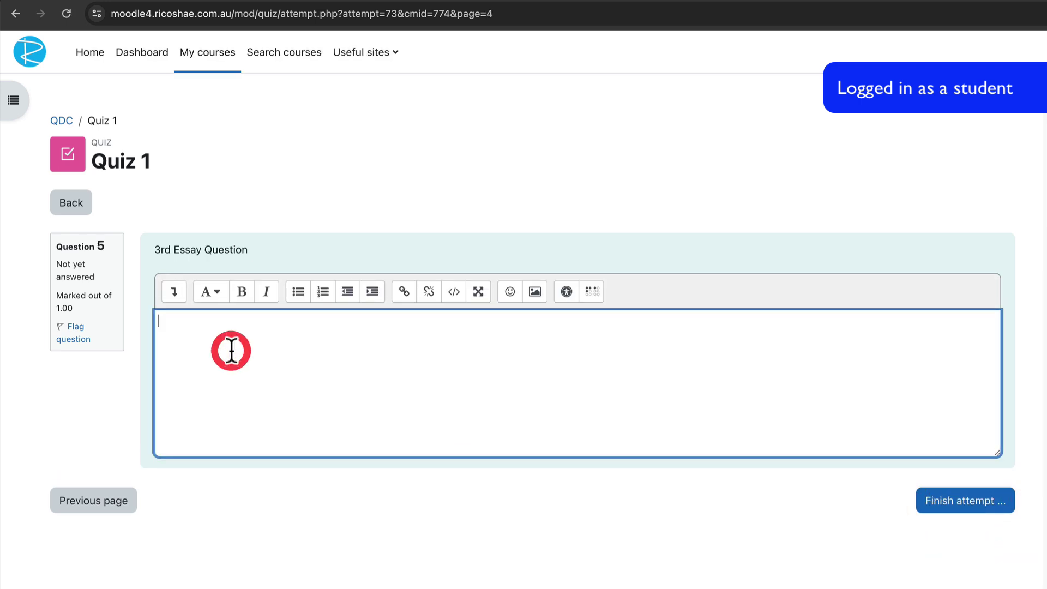
type("Answe")
type("r Q3")
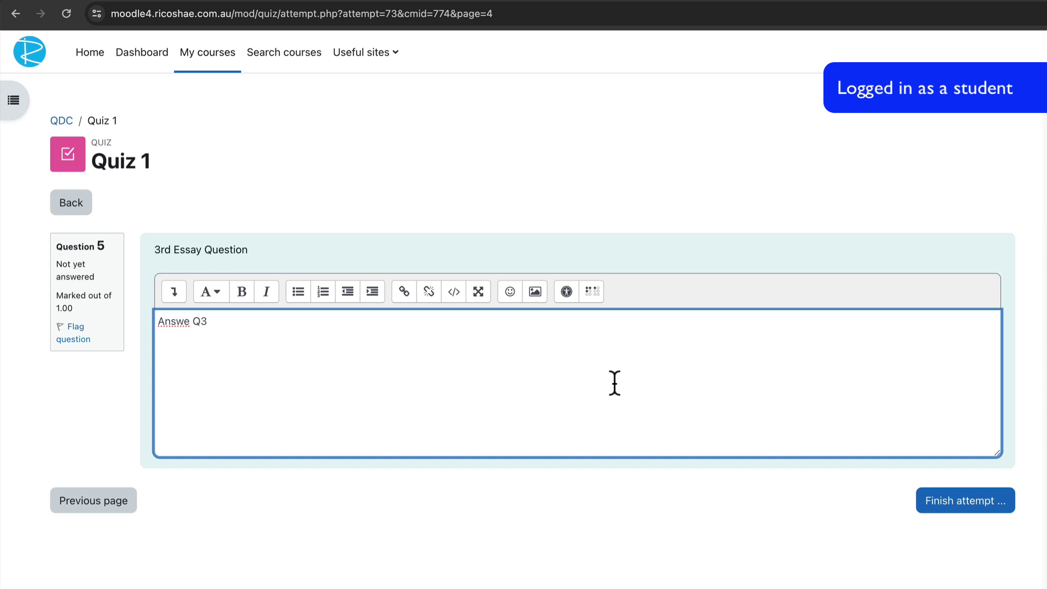
left_click(193, 321)
Step: Submit all answers, confirm, and finish the review of the attempt
left_click(941, 505)
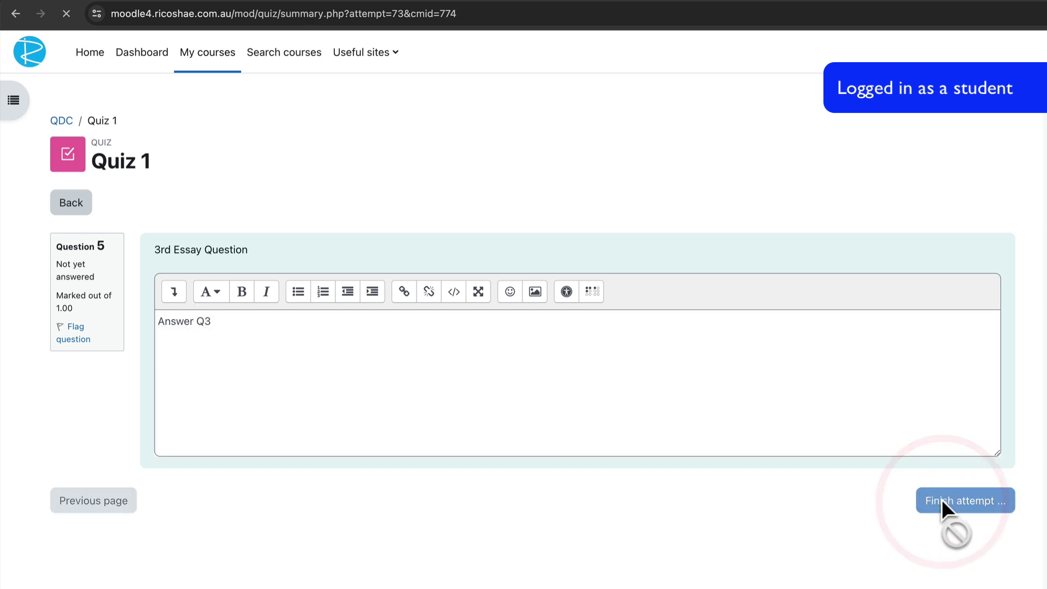
left_click(532, 585)
left_click(581, 469)
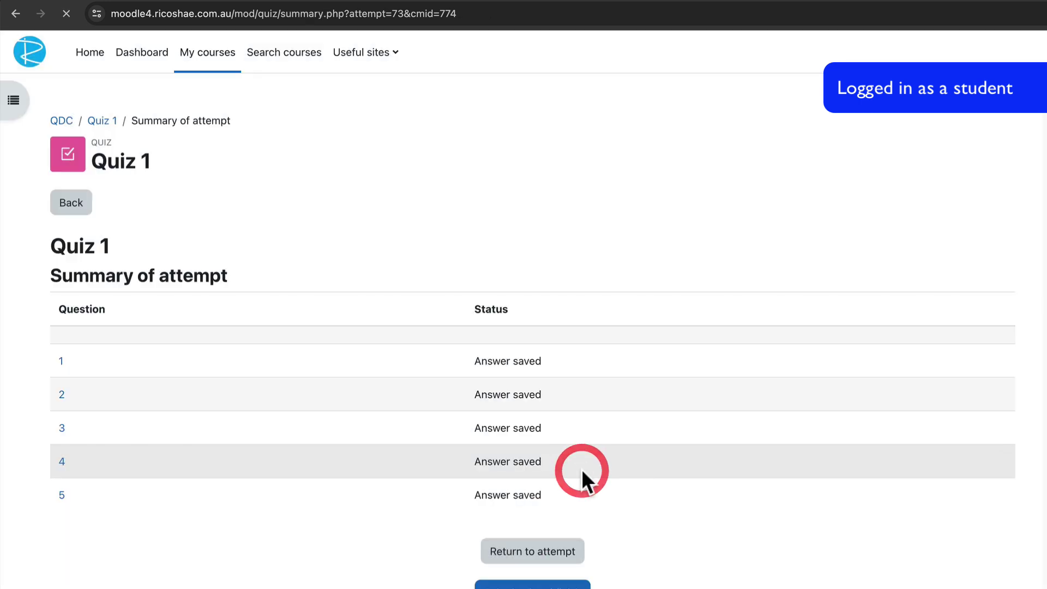
scroll(582, 472, "down", 3)
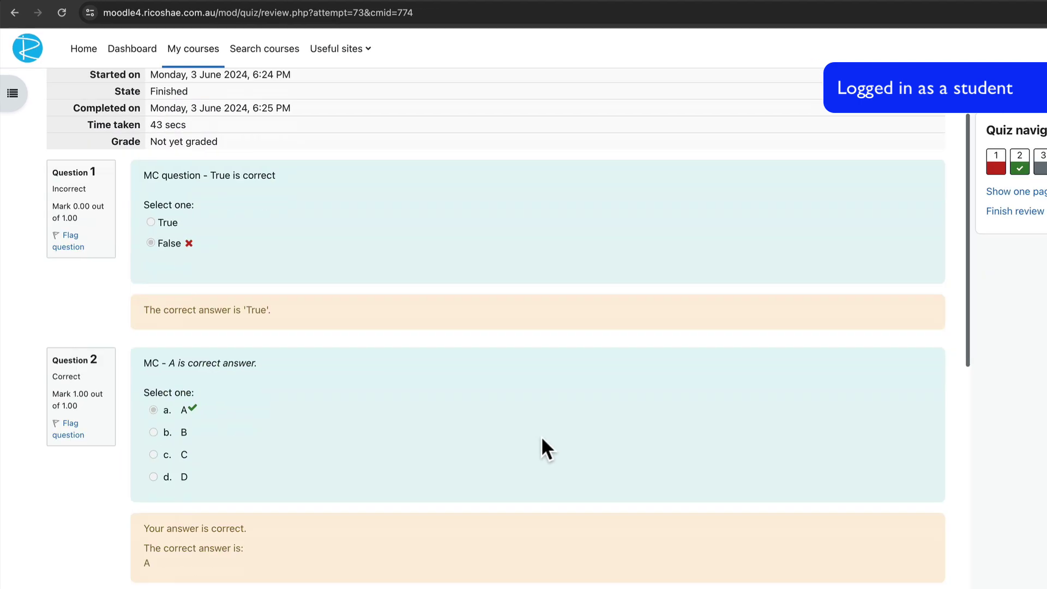
scroll(381, 404, "down", 1)
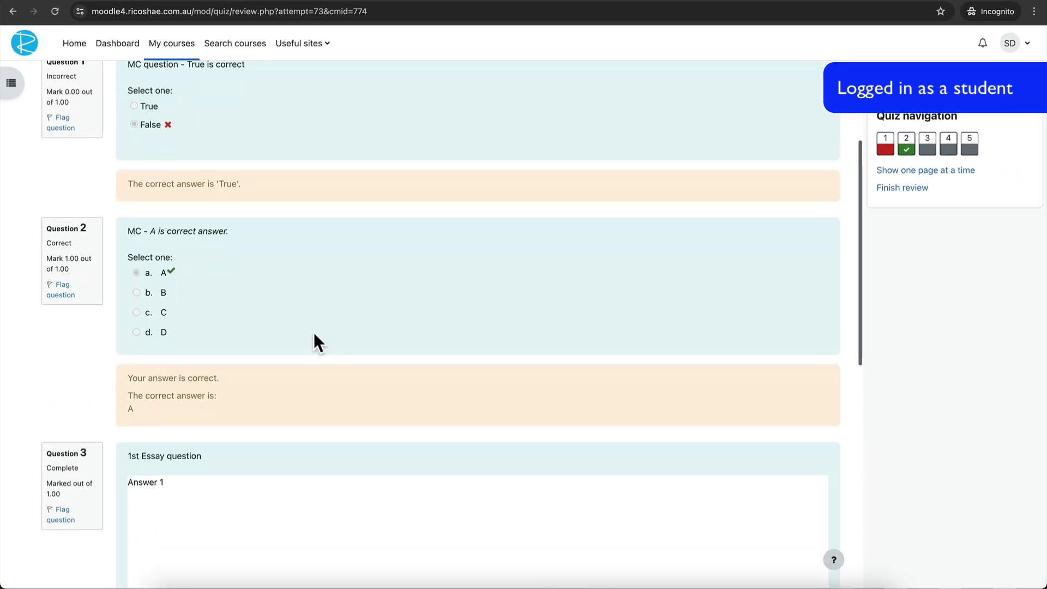
scroll(314, 334, "down", 9)
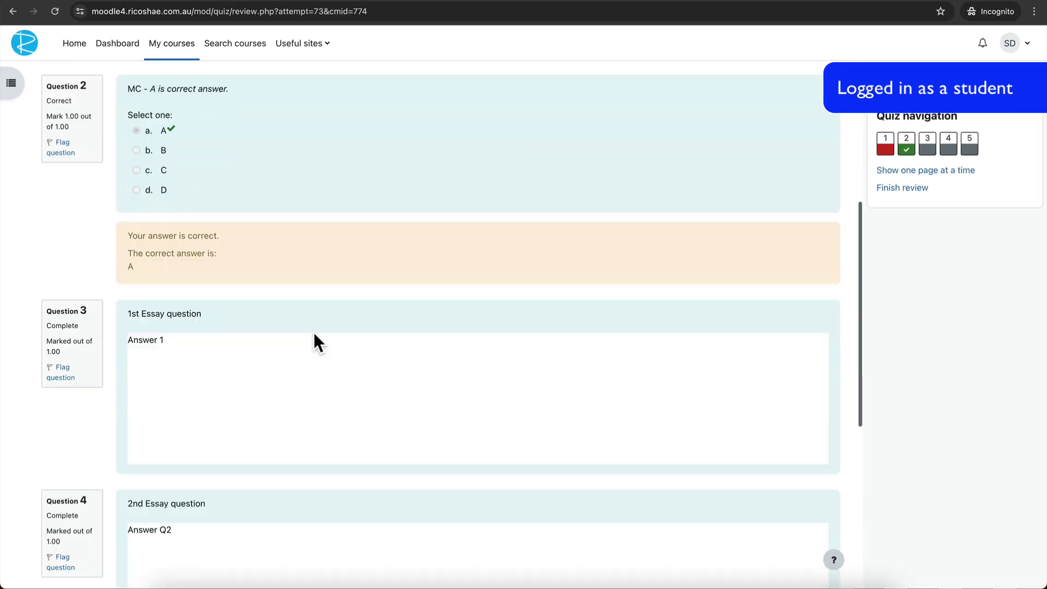
scroll(314, 334, "down", 1)
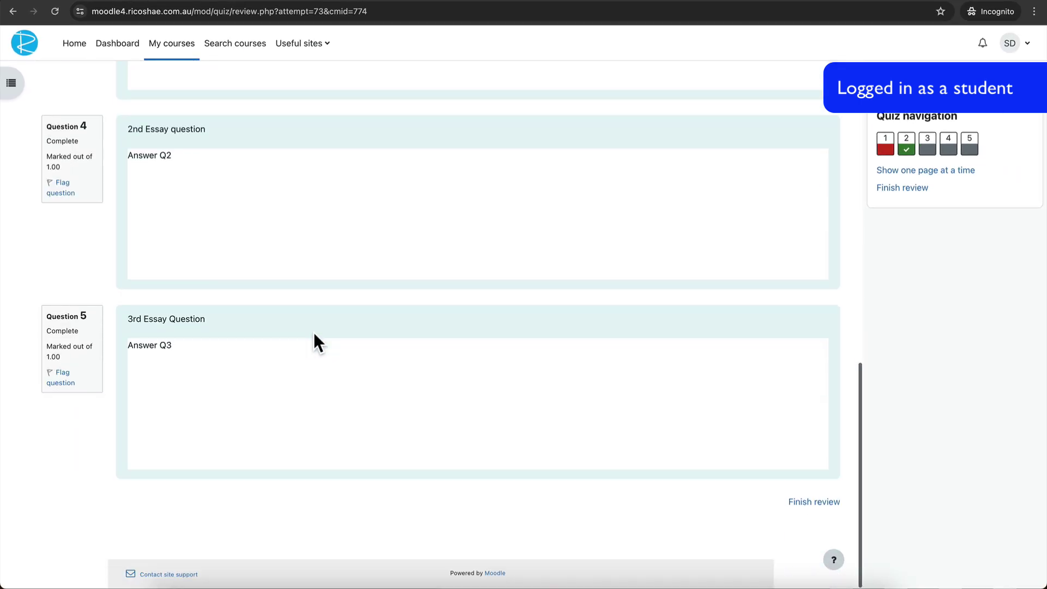
left_click(813, 504)
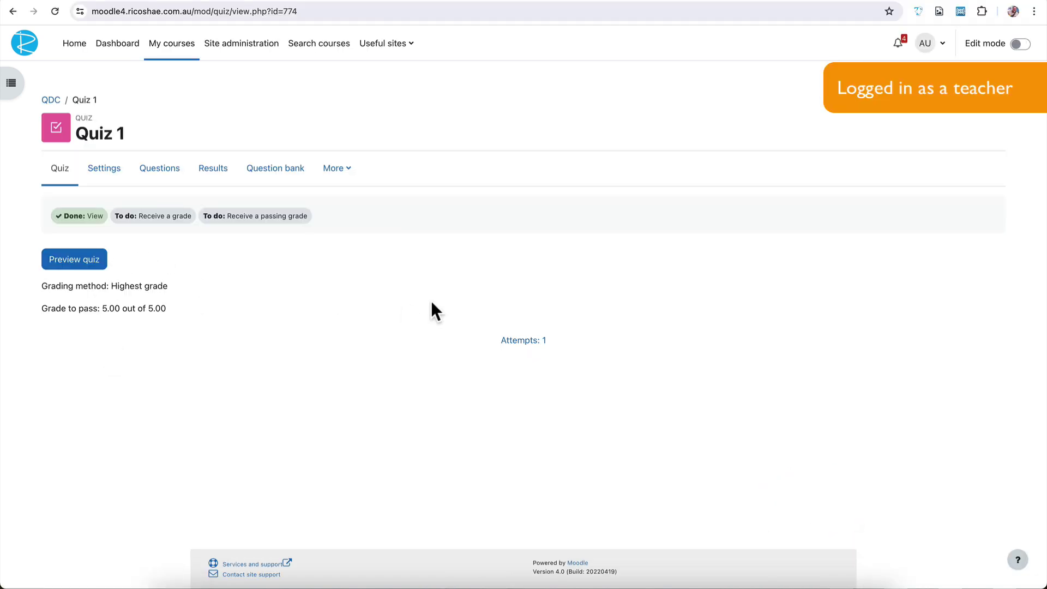
Step: From Attempts: 1, review the student's attempt down to essay Question 3
left_click(528, 341)
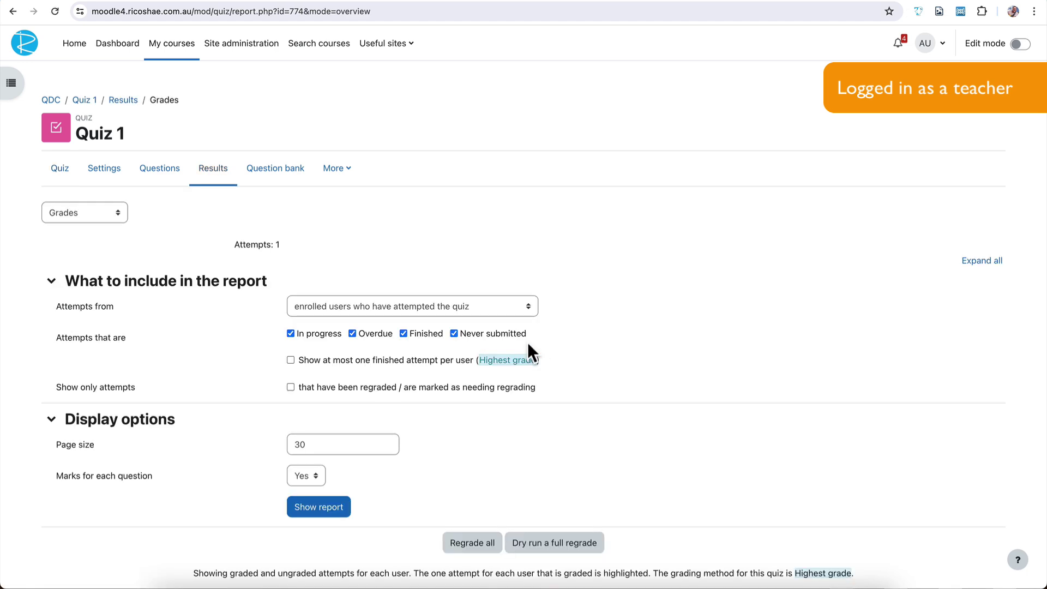
scroll(528, 342, "down", 6)
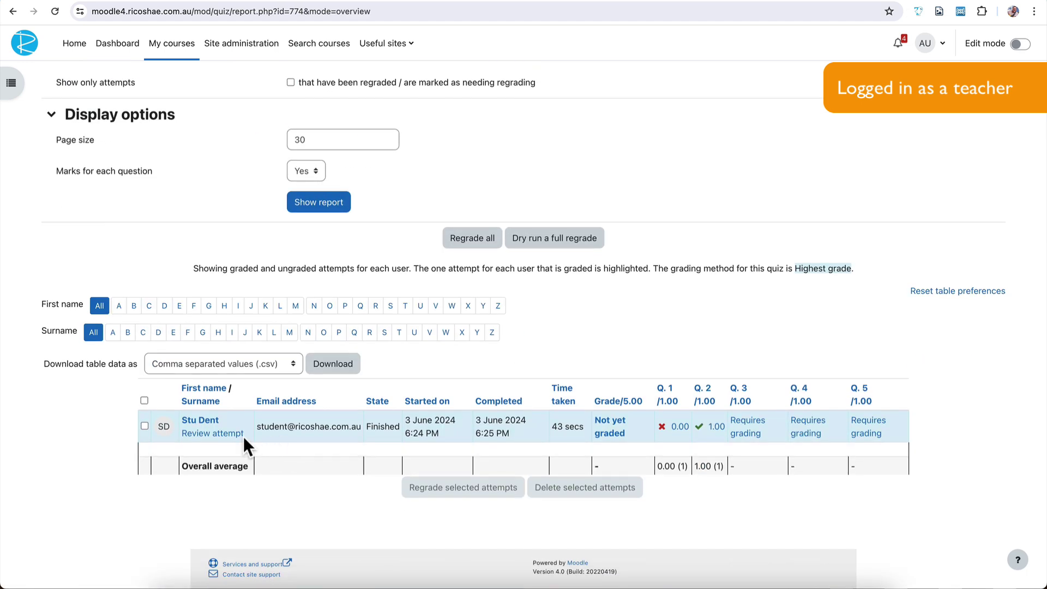
left_click(240, 434)
scroll(240, 434, "down", 6)
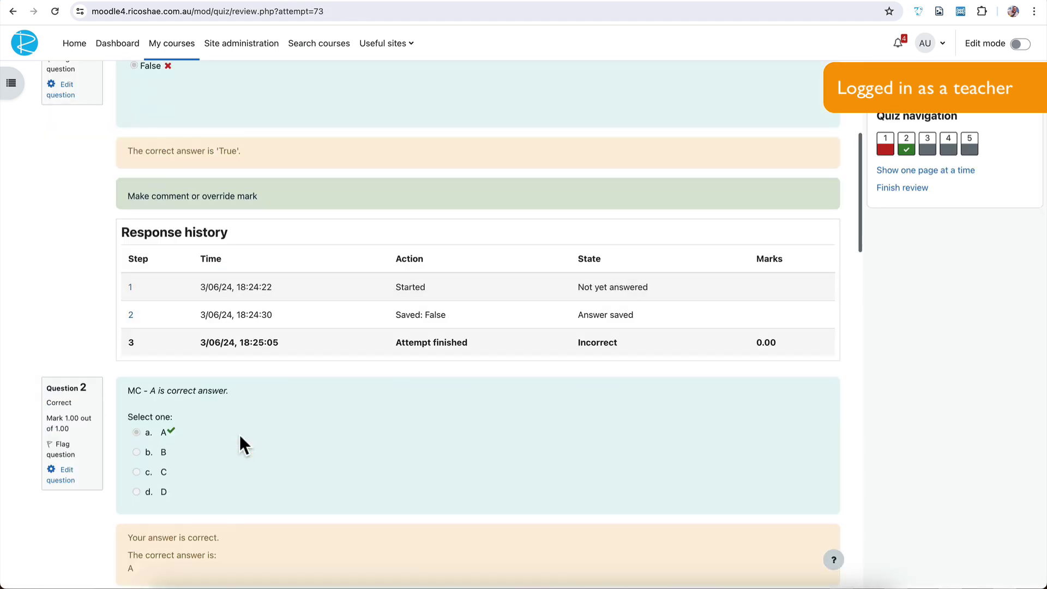
scroll(240, 434, "up", 4)
scroll(225, 421, "down", 16)
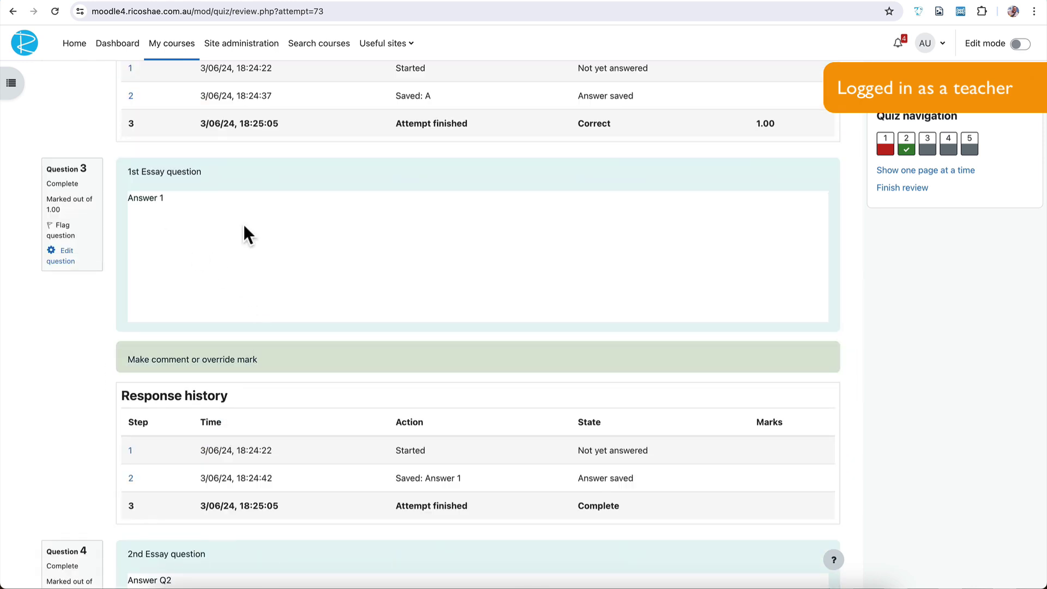
scroll(257, 229, "down", 1)
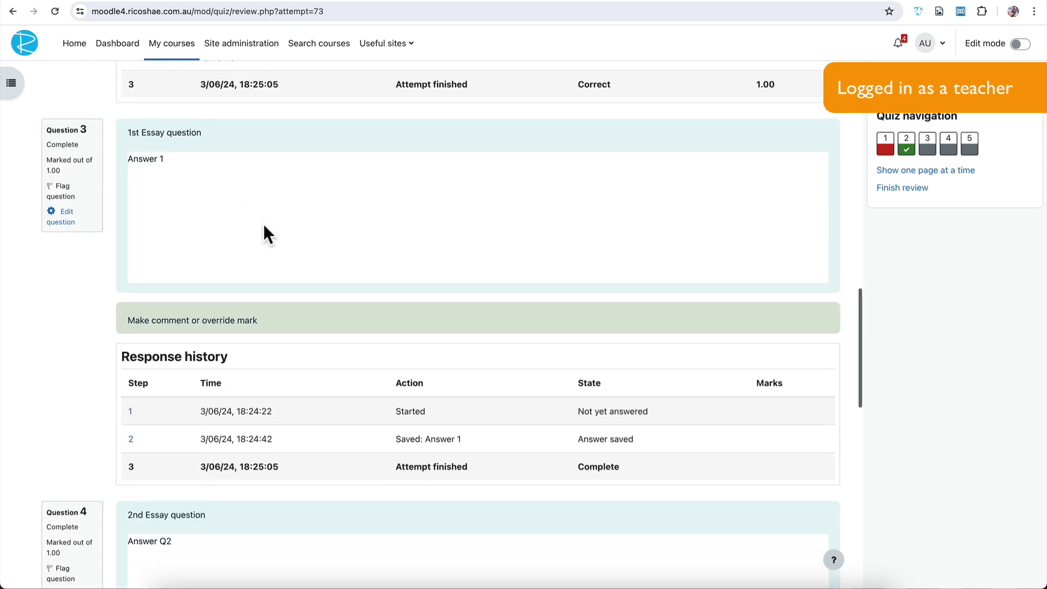
Step: Grade the first essay (Question 3) 1 with the comment 'Well done'
left_click(174, 320)
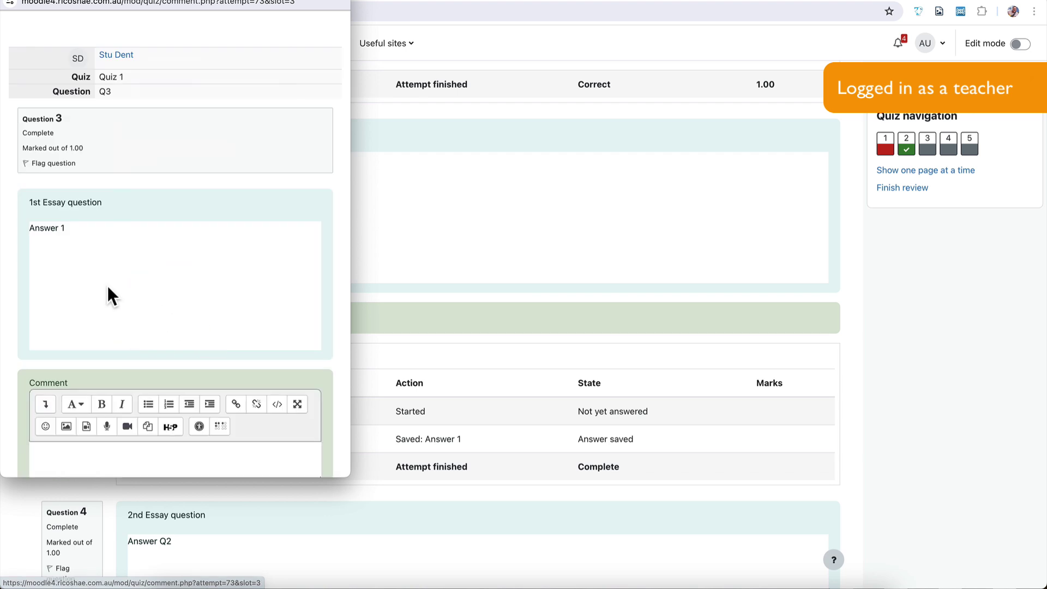
scroll(103, 300, "down", 5)
left_click(122, 198)
type("Well done")
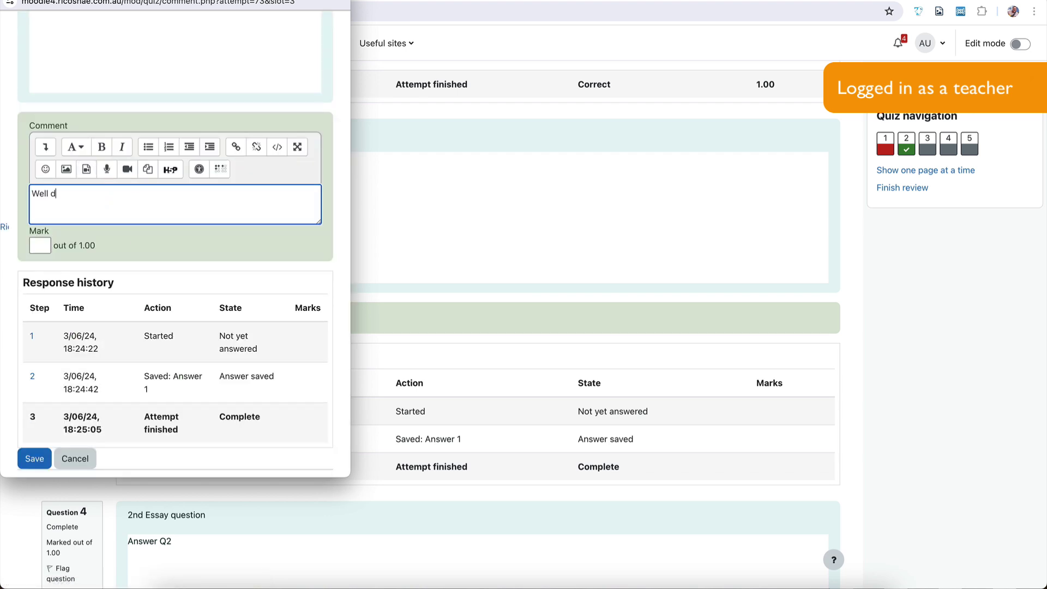
left_click(39, 246)
type("1")
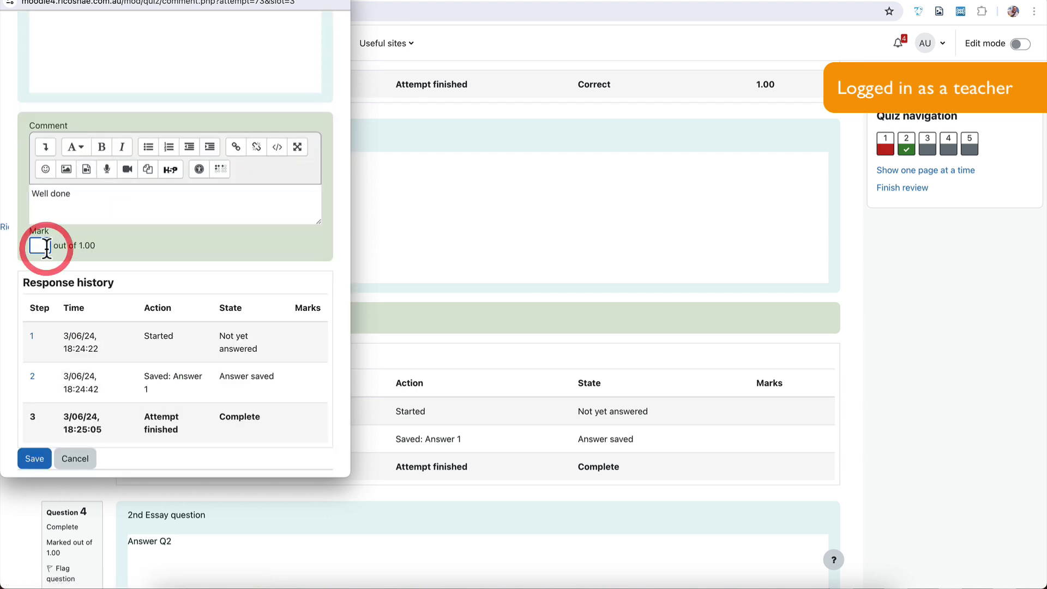
left_click(29, 457)
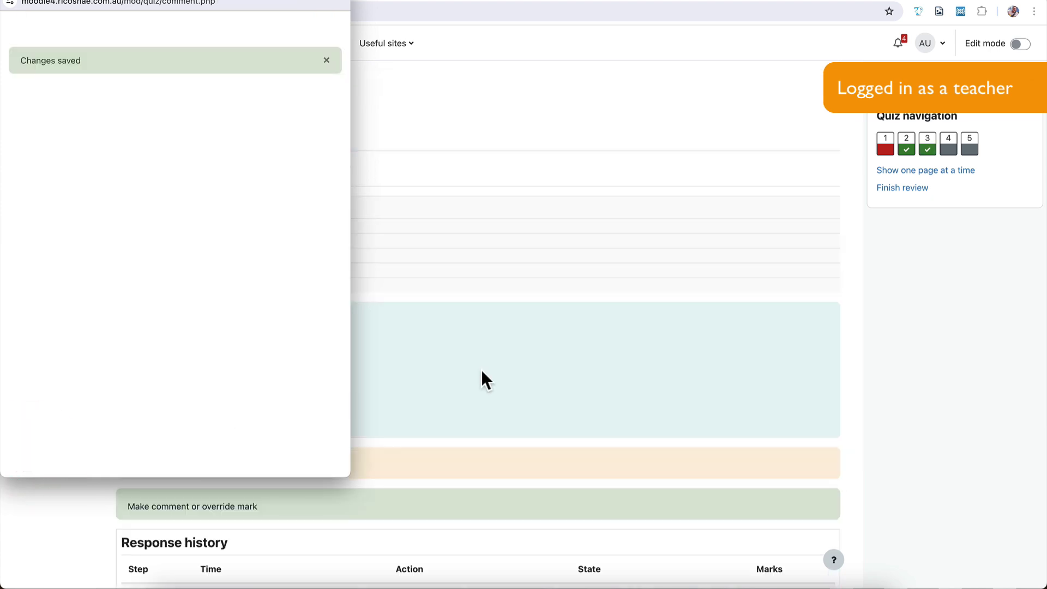
scroll(427, 355, "down", 15)
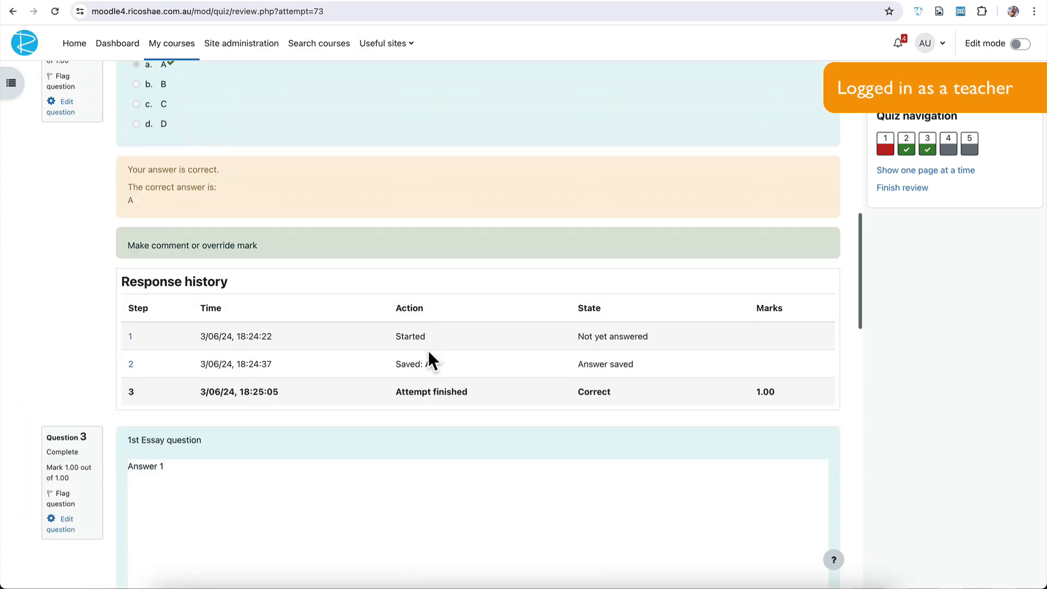
scroll(427, 357, "down", 8)
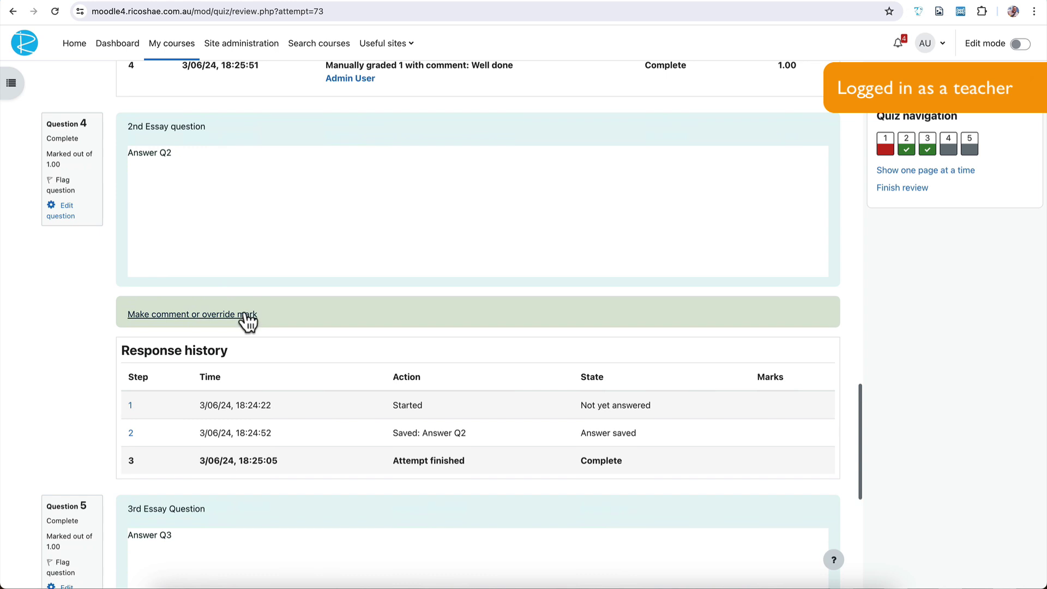
Step: Save the comment 'Please try again' on Question 4, then return to the student's window
left_click(197, 313)
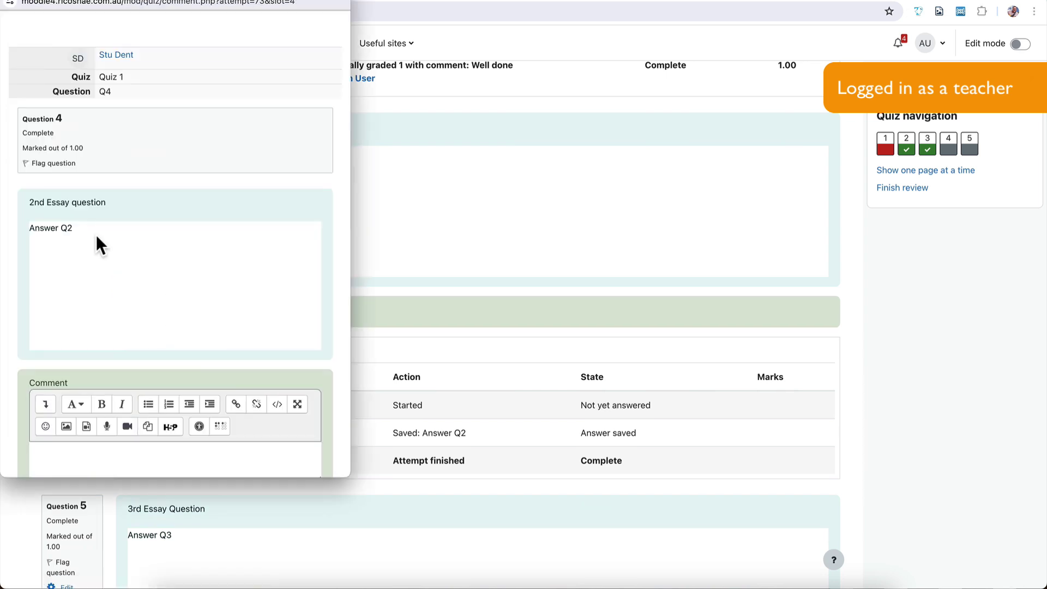
scroll(126, 280, "down", 3)
left_click(121, 269)
type("Pl")
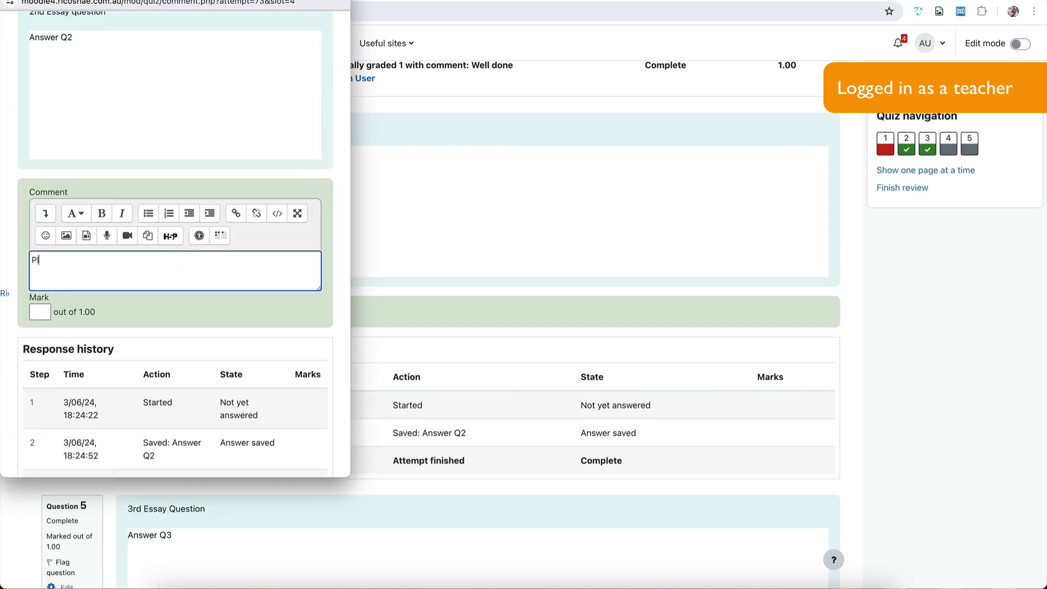
type("ease try again")
scroll(182, 327, "down", 3)
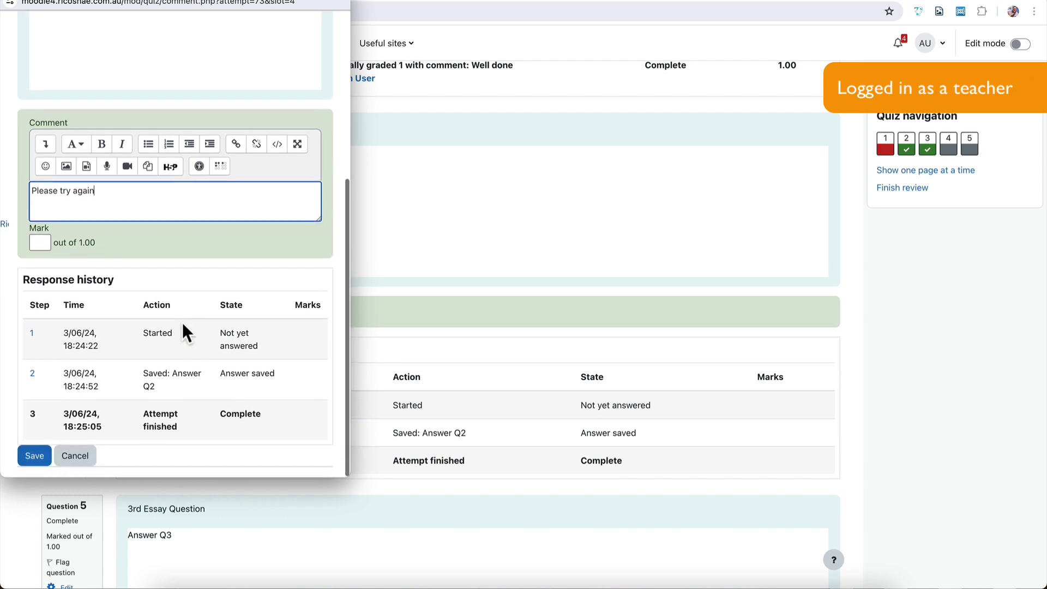
left_click(31, 464)
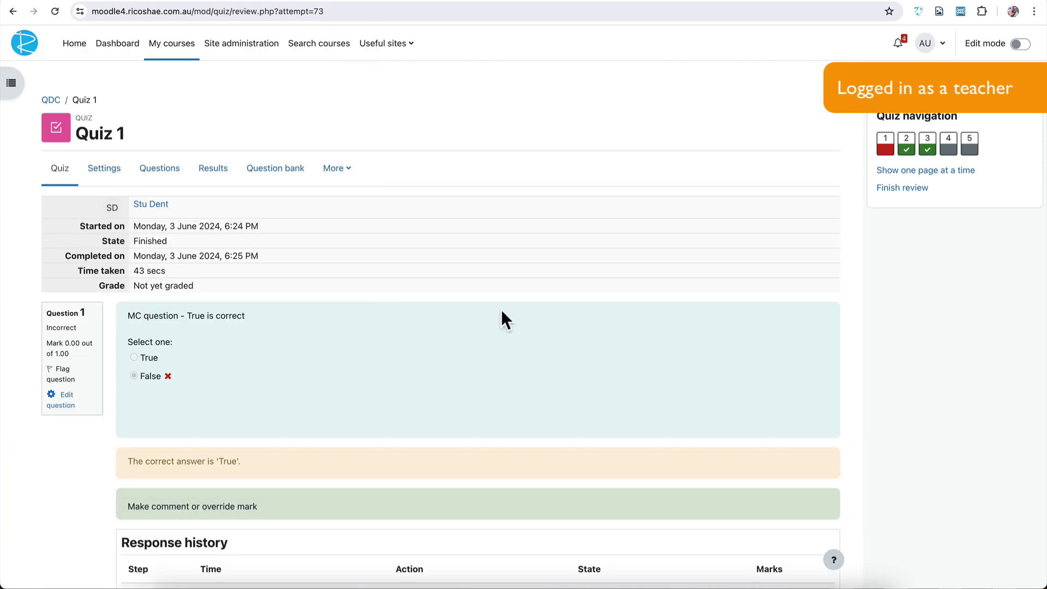
scroll(502, 309, "down", 5)
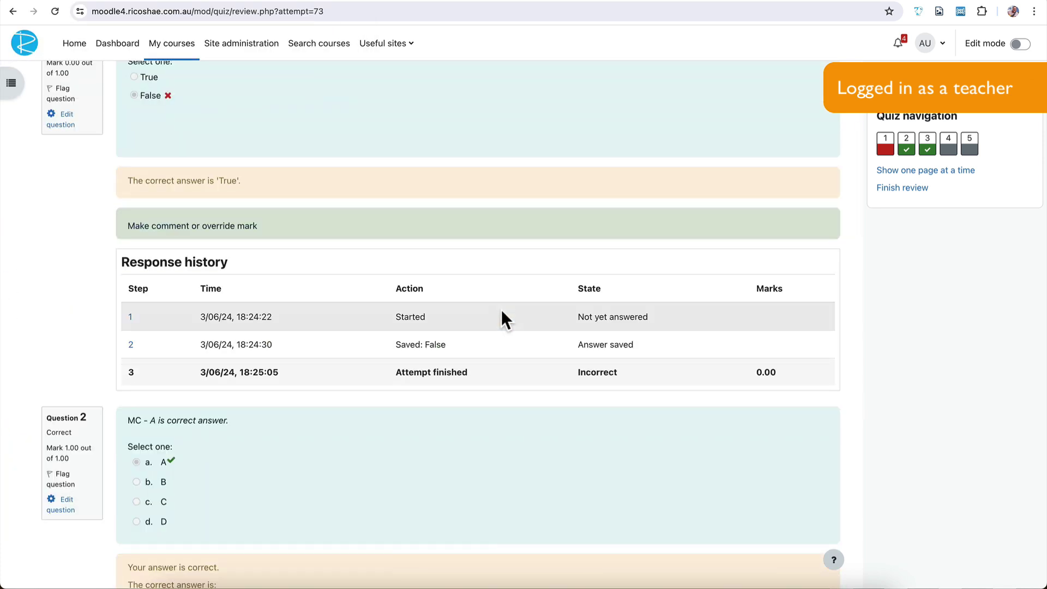
scroll(502, 311, "down", 7)
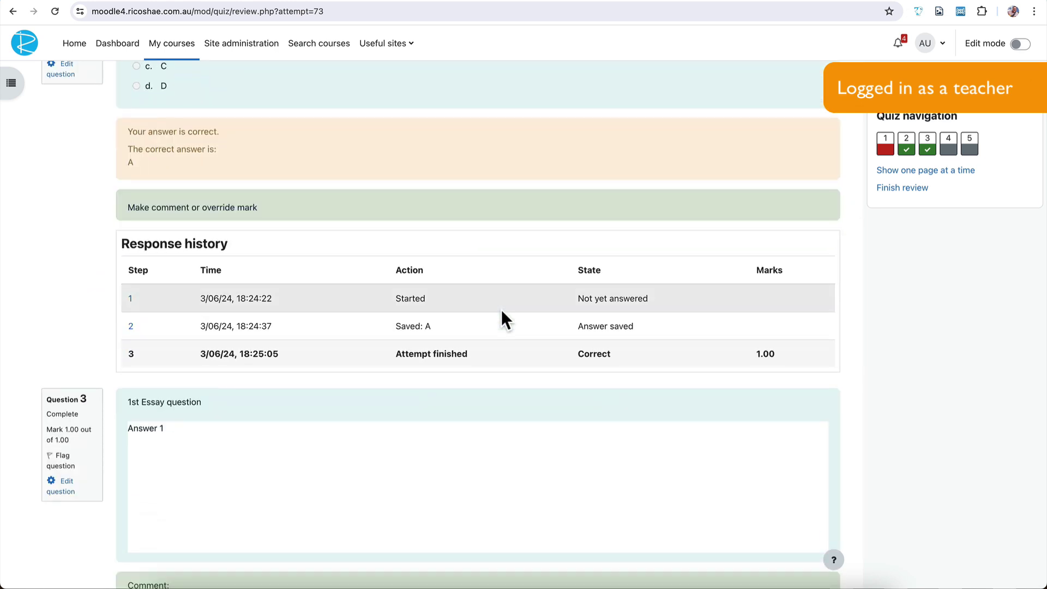
key("super+grave")
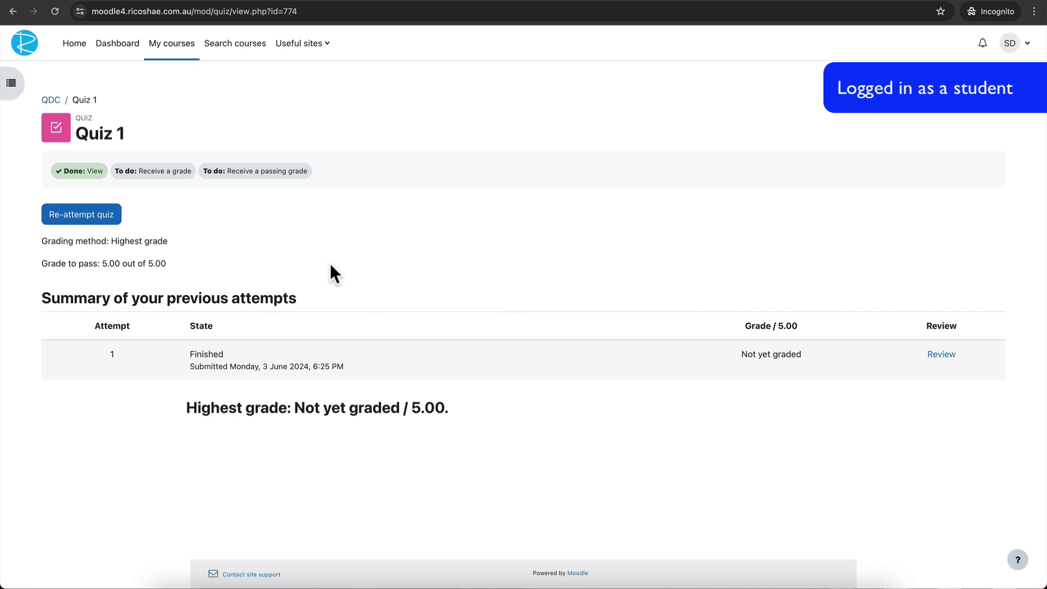
Step: Re-attempt Quiz 1, appending '- 2nd response' and a new line 'Again....' to the essays
left_click(80, 218)
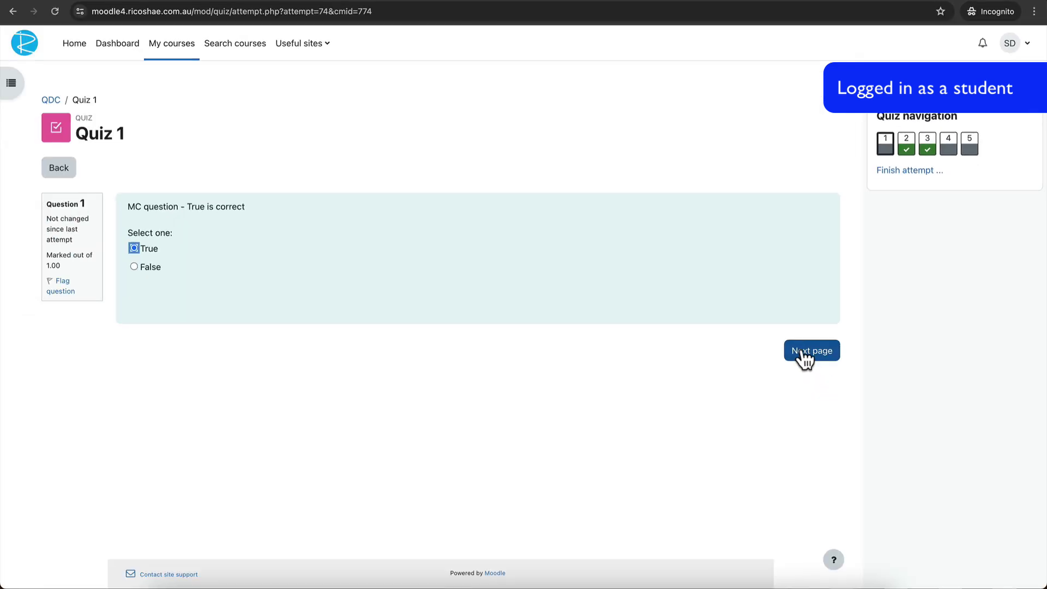
left_click(801, 352)
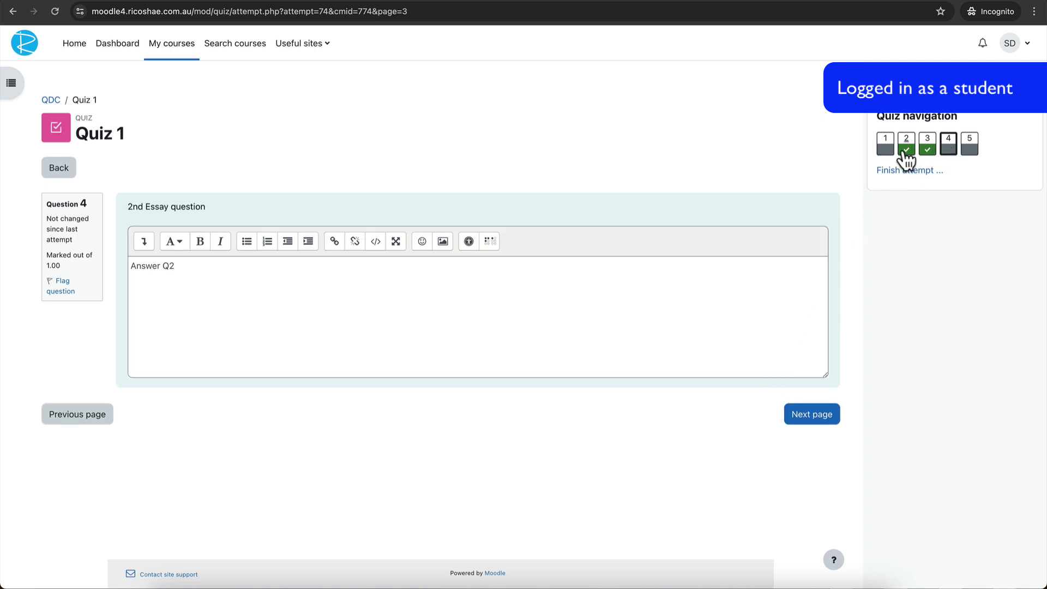
left_click(272, 279)
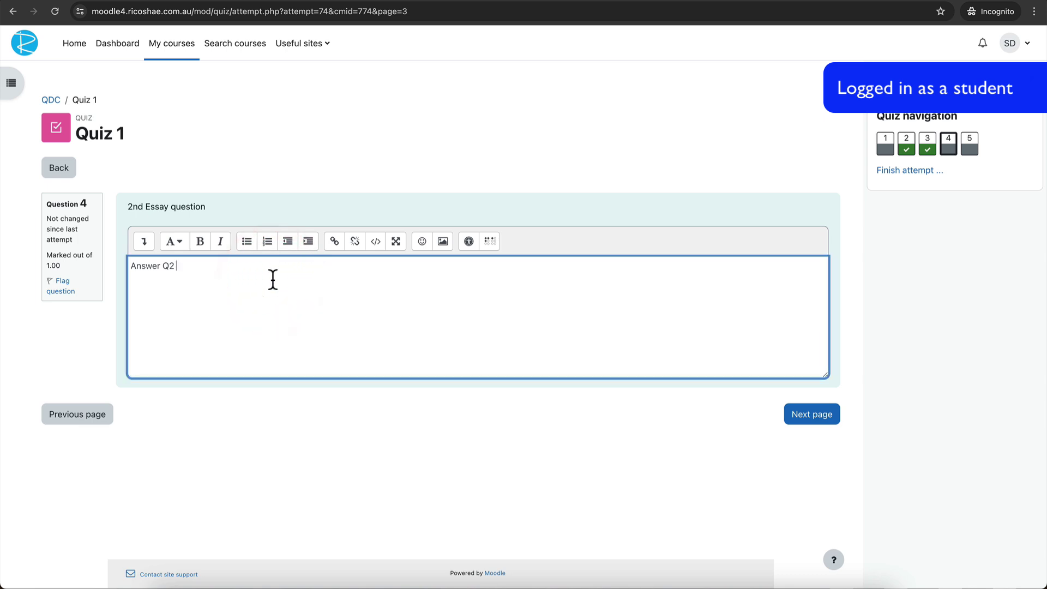
type("- 2nd response....")
left_click(819, 410)
left_click(202, 276)
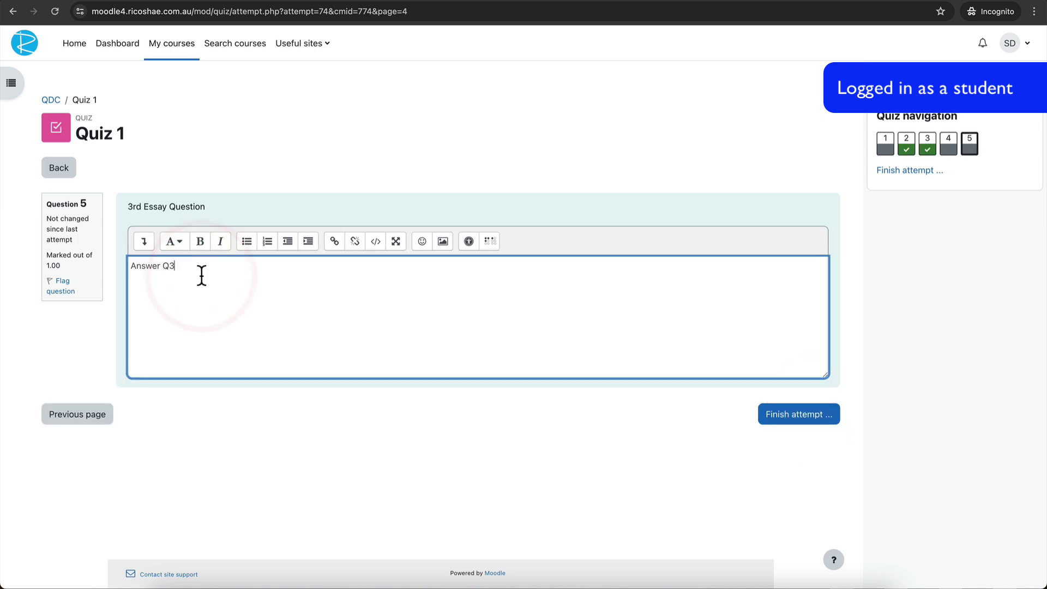
key("Return")
type("Again....")
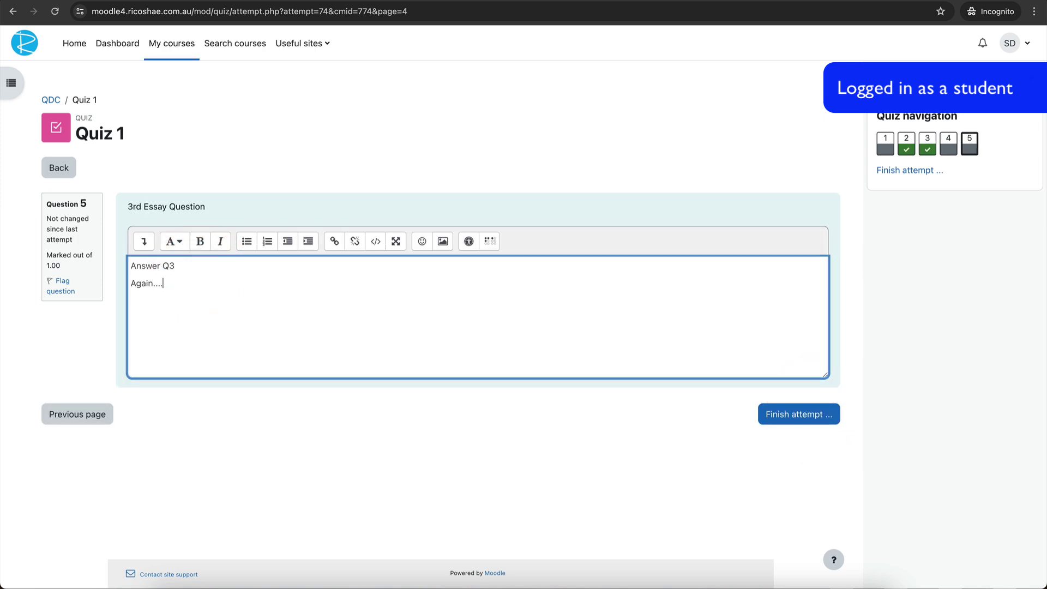
Step: Submit the re-attempt, confirm, and look over the attempt review
left_click(768, 412)
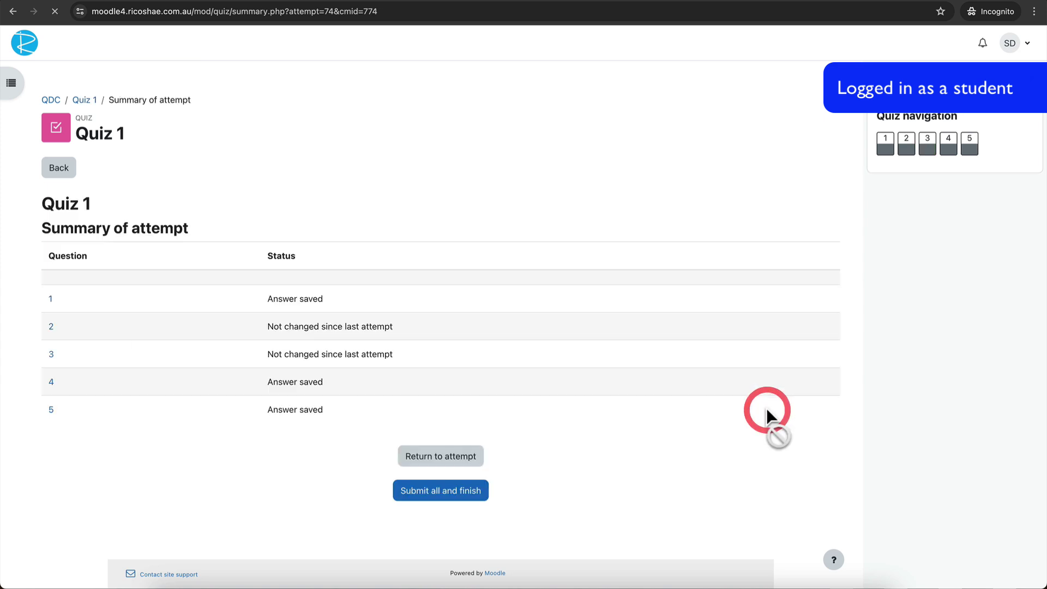
left_click(466, 493)
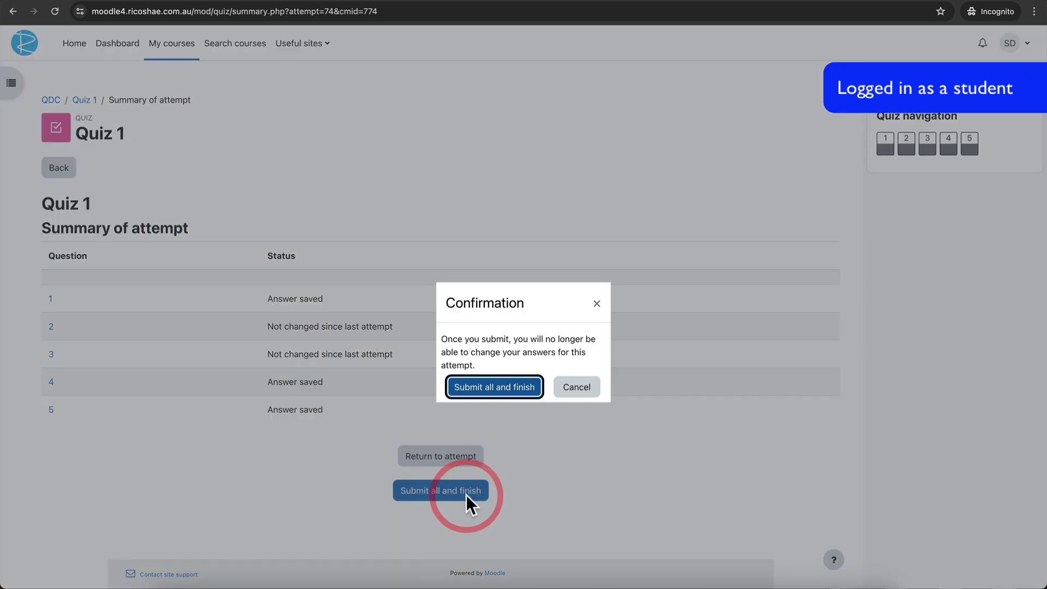
left_click(495, 388)
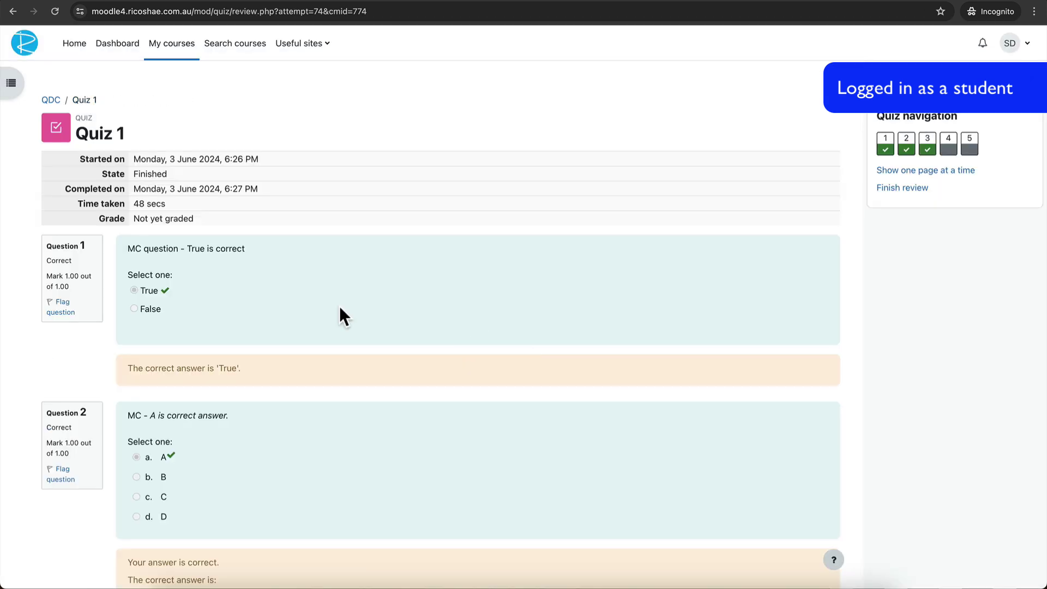
scroll(339, 306, "down", 10)
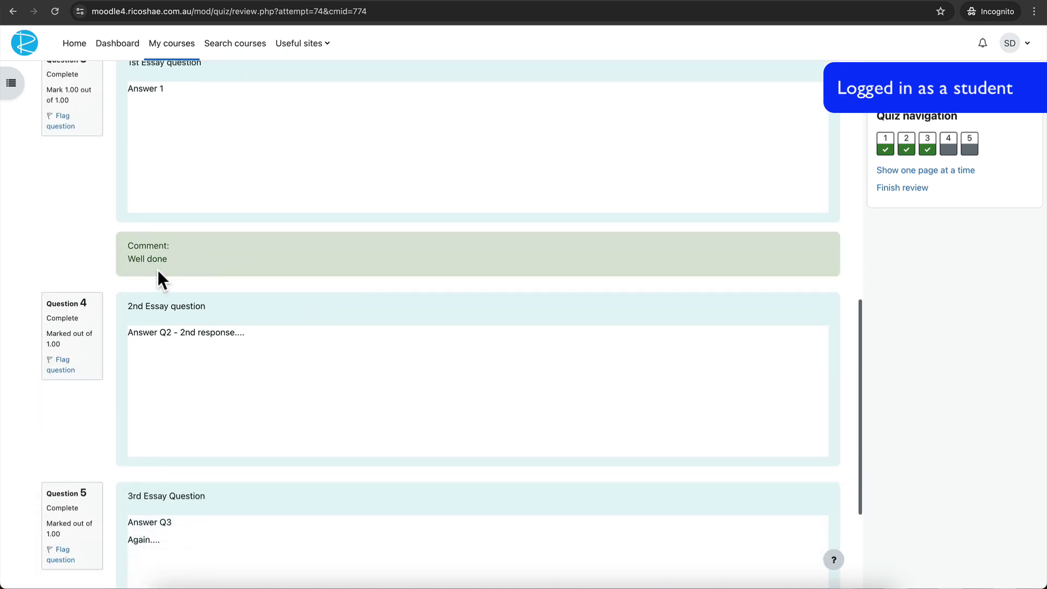
scroll(322, 327, "down", 3)
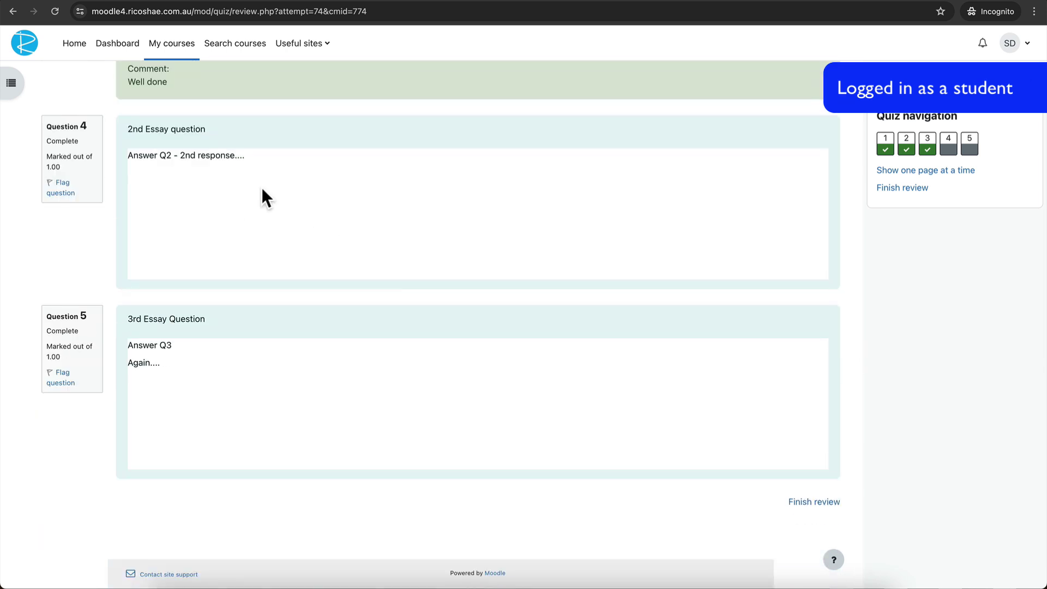
scroll(197, 156, "up", 2)
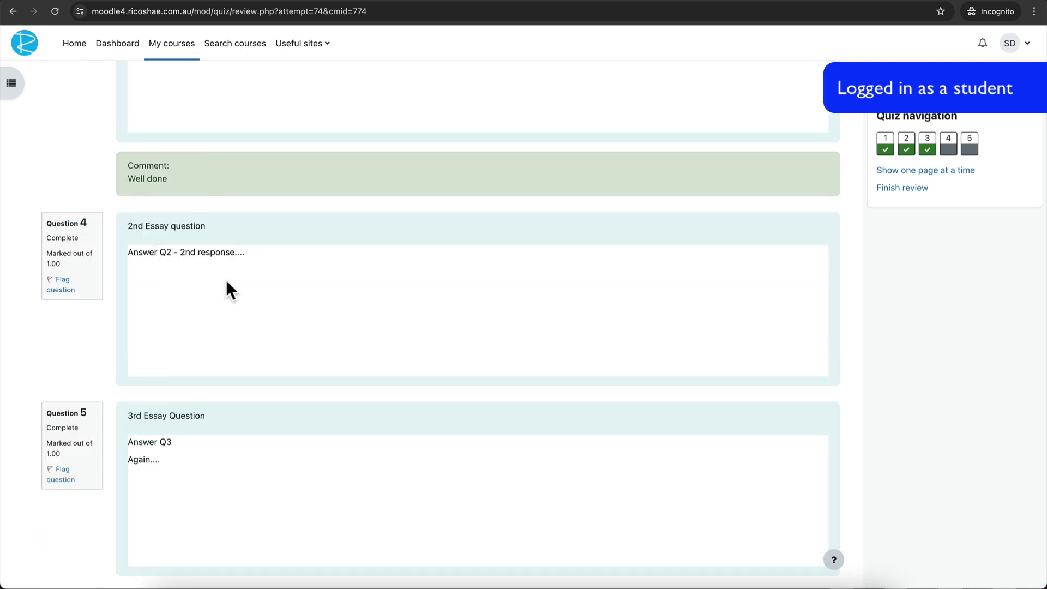
scroll(226, 280, "down", 1)
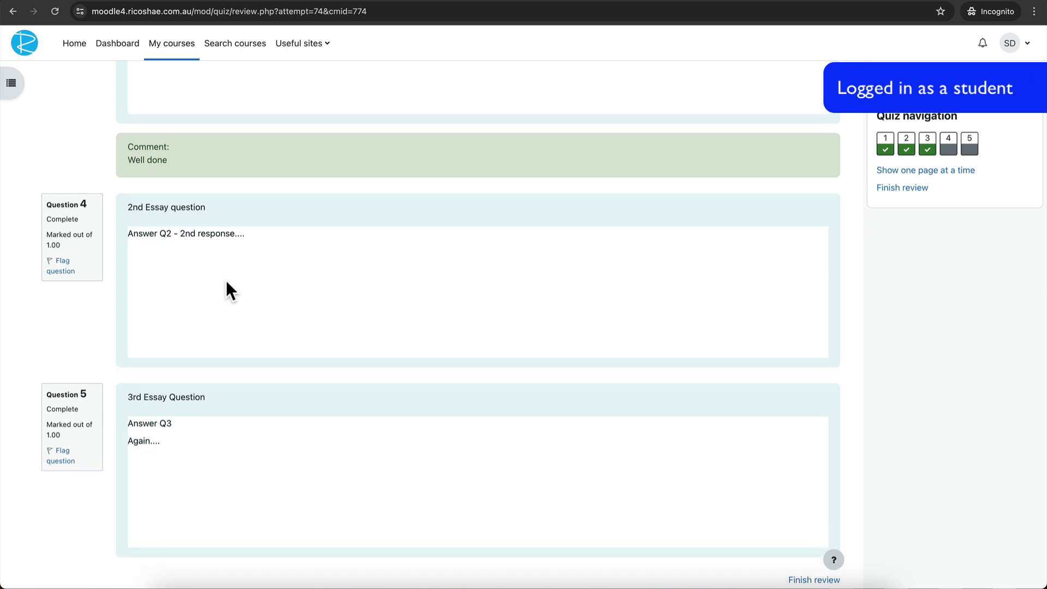
scroll(225, 280, "up", 10)
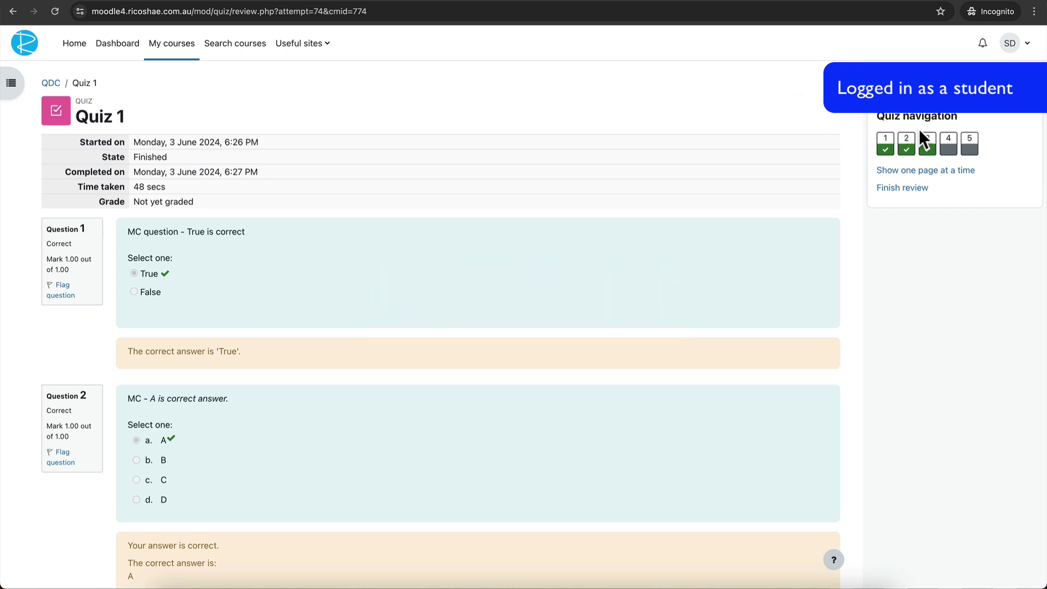
Step: Open attempt 2's review and scroll through its questions and response histories
left_click(489, 109)
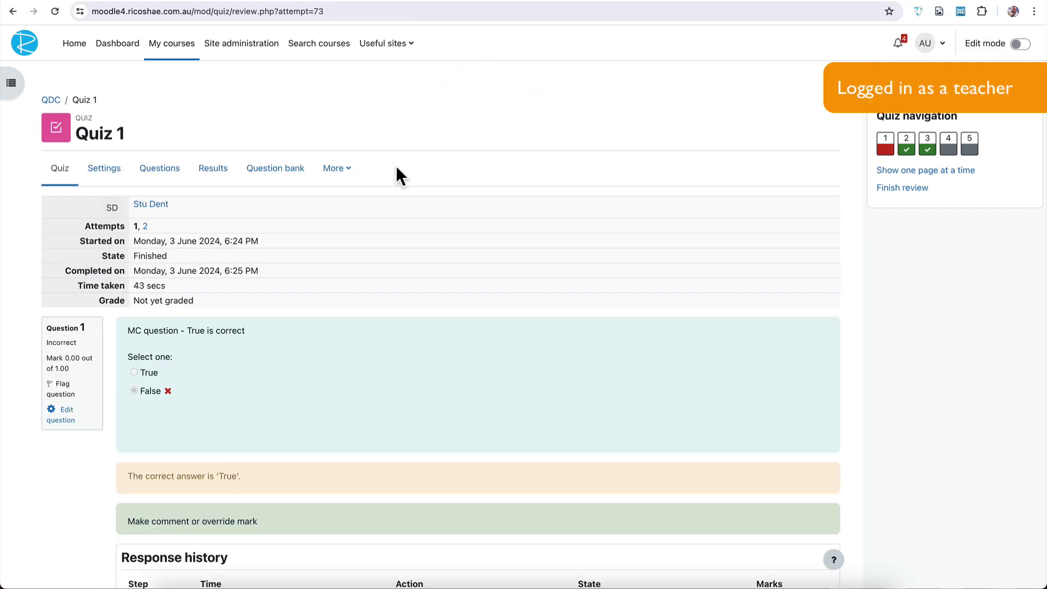
left_click(145, 226)
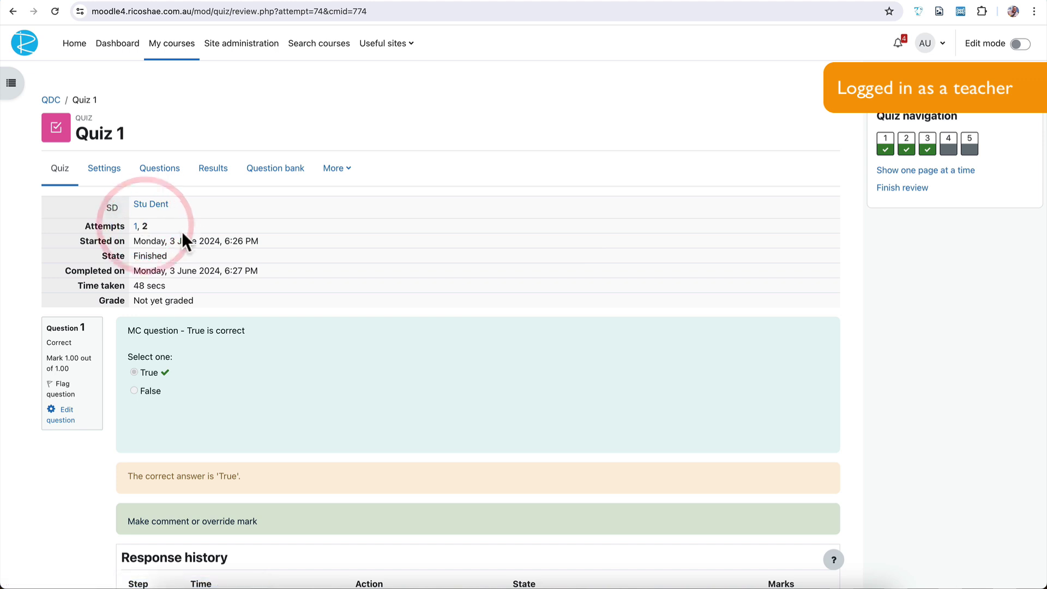
scroll(204, 237, "down", 4)
scroll(152, 163, "down", 5)
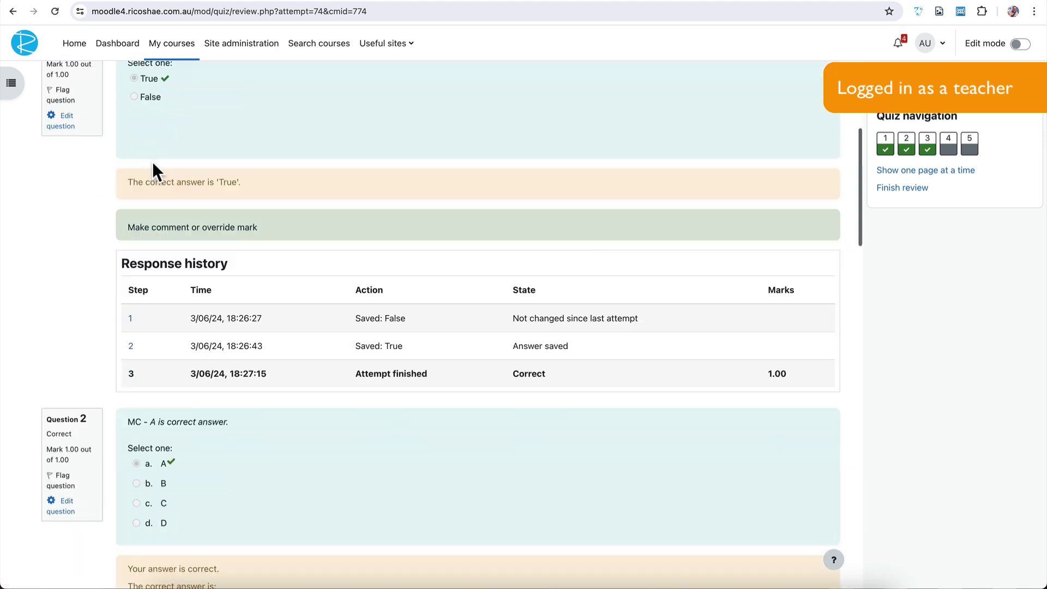
scroll(152, 162, "down", 4)
scroll(165, 170, "down", 9)
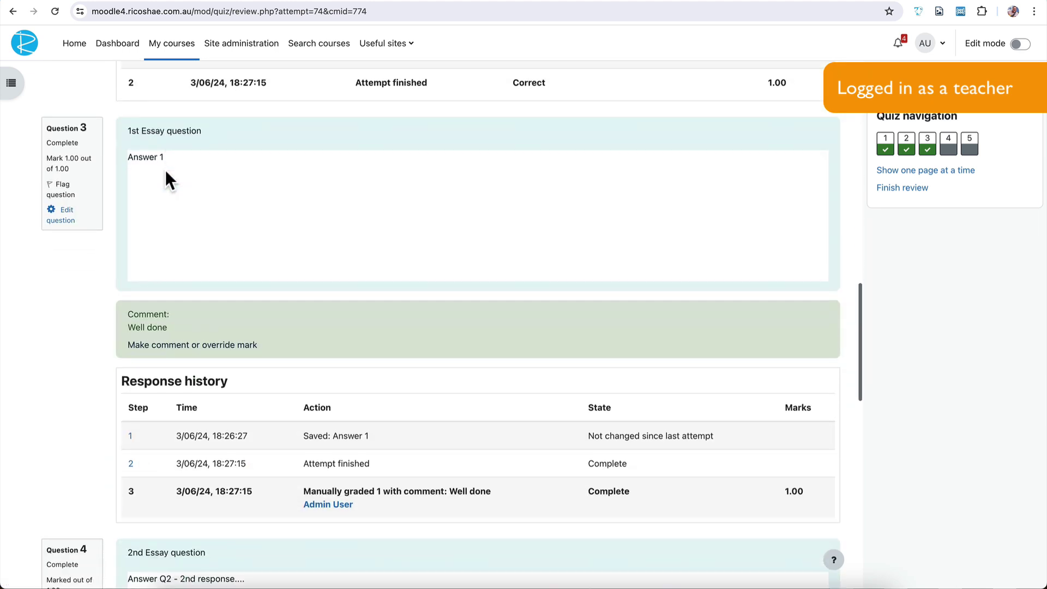
scroll(136, 169, "up", 3)
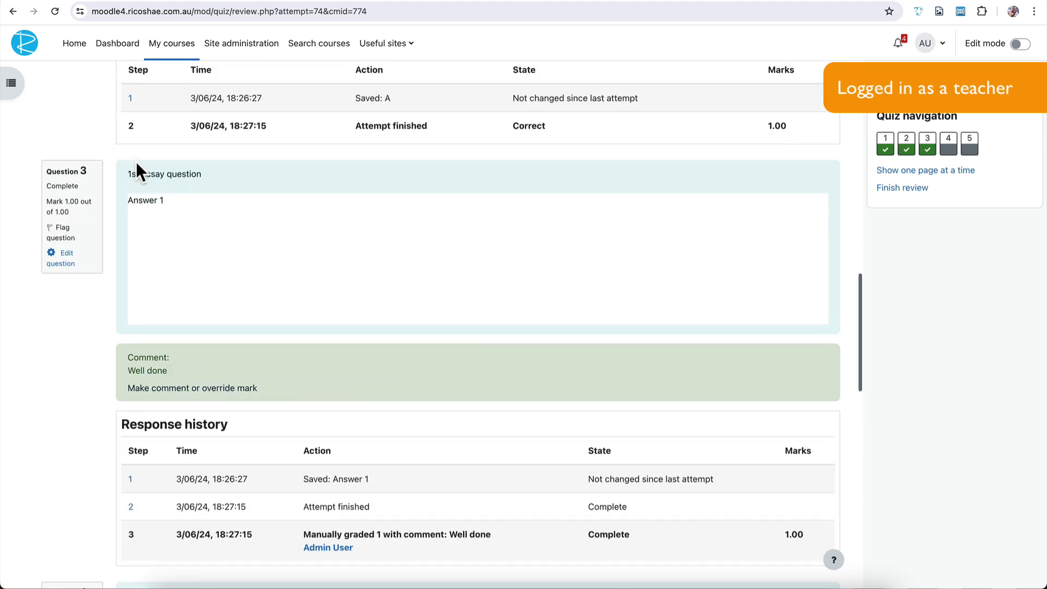
scroll(136, 162, "up", 1)
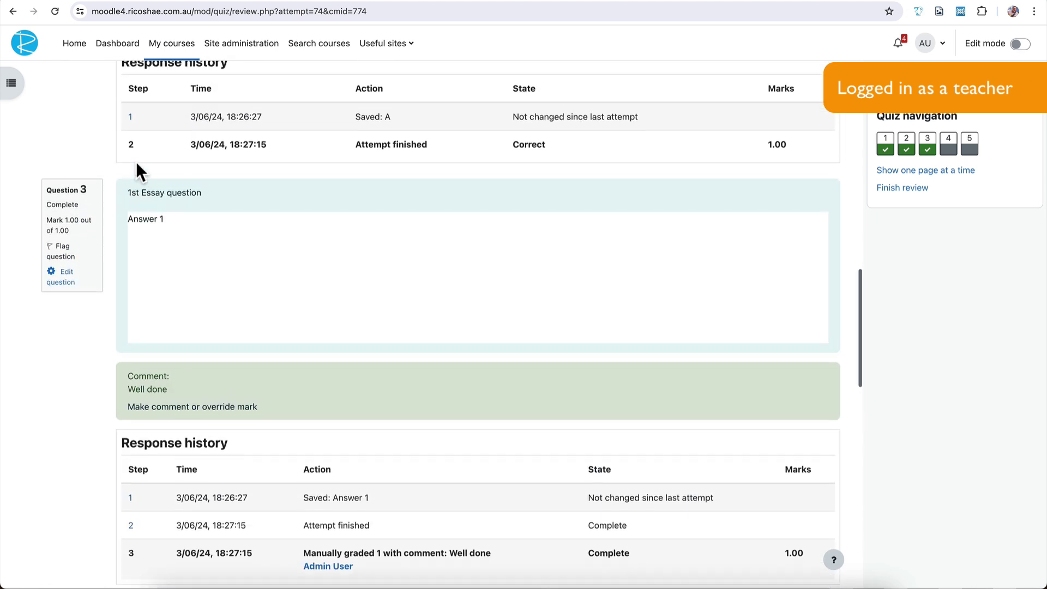
scroll(147, 153, "down", 1)
scroll(392, 294, "down", 4)
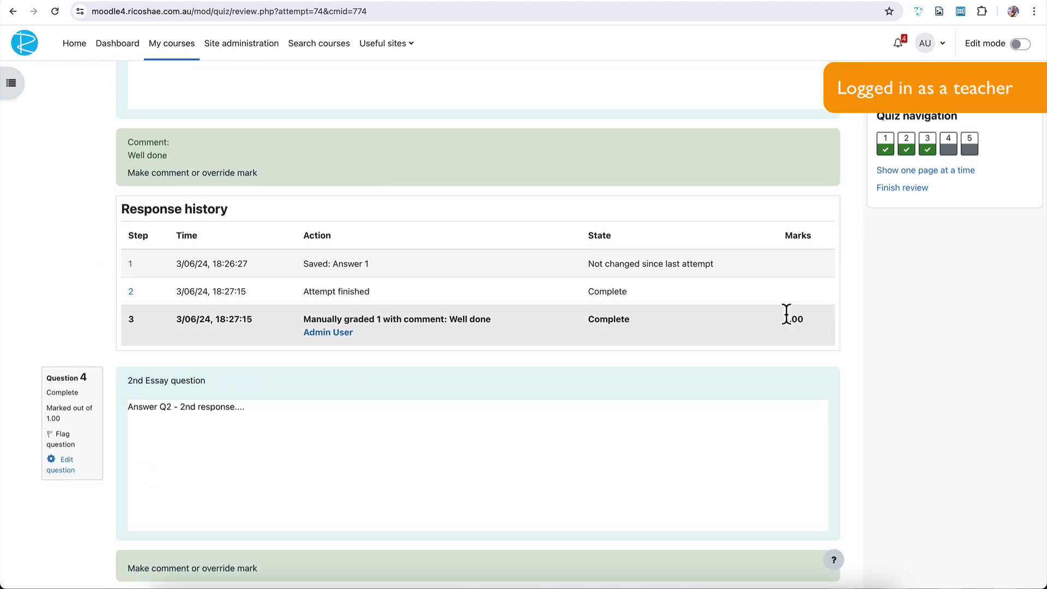
scroll(445, 360, "down", 6)
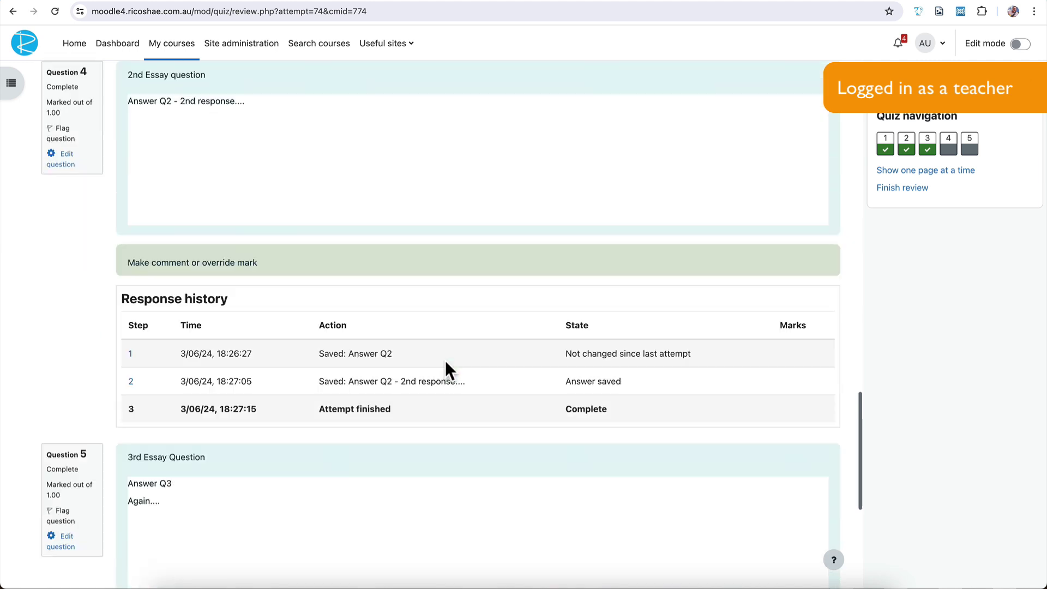
scroll(445, 360, "up", 2)
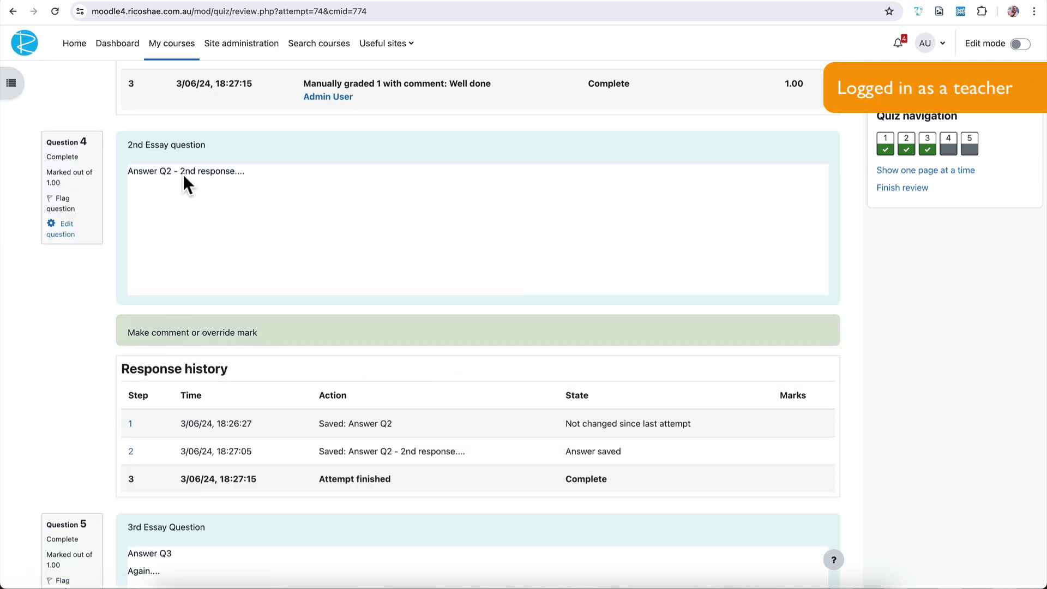
left_click_drag(181, 171, 279, 164)
Step: Grade Question 4 with mark 1 and the comment 'Perfect'
left_click(180, 333)
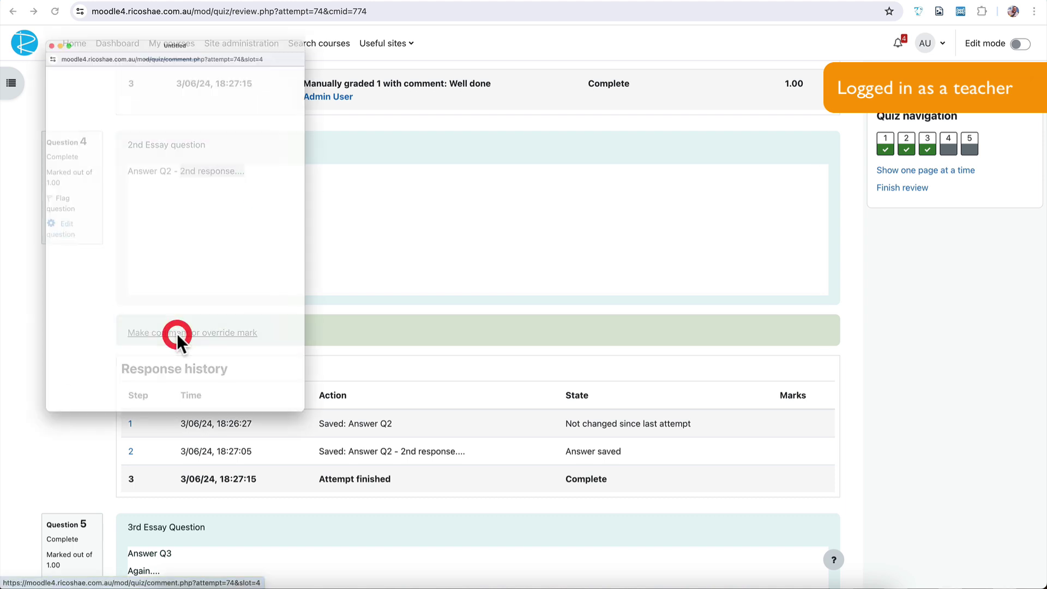
scroll(109, 274, "down", 5)
left_click(106, 221)
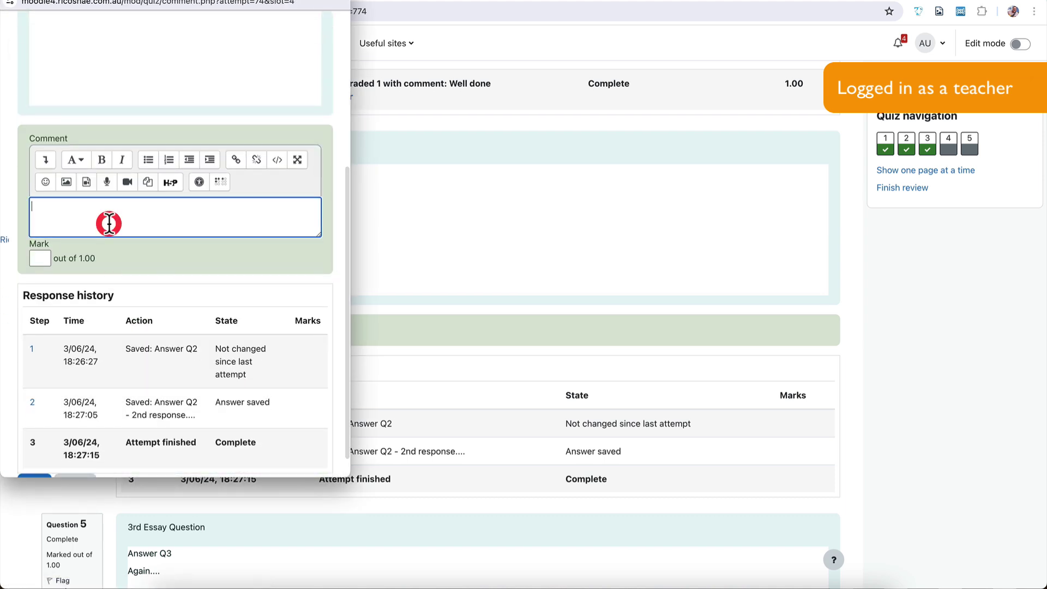
type("Perfect")
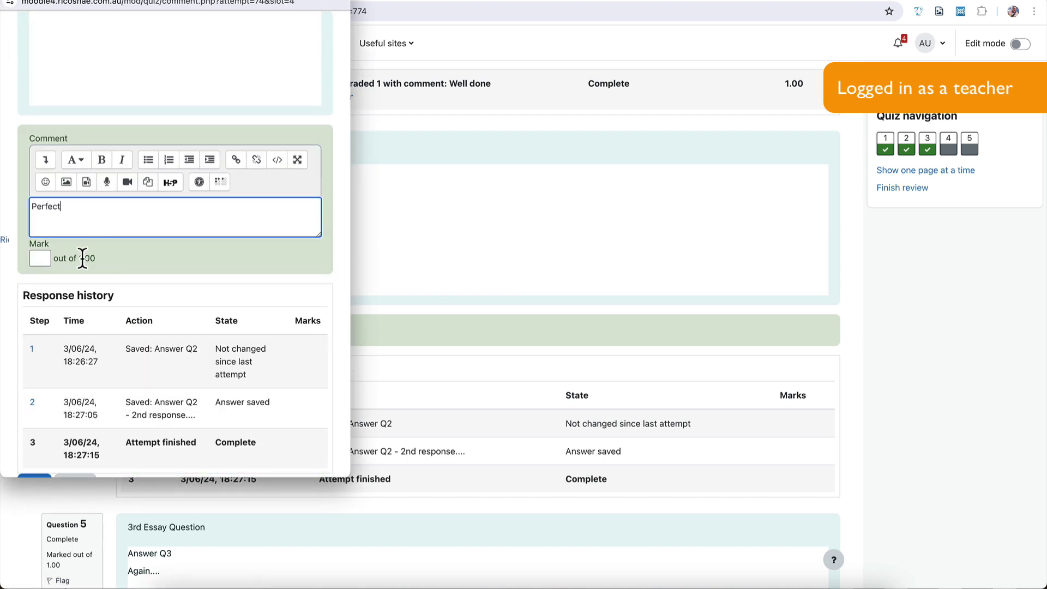
left_click(39, 258)
type("1")
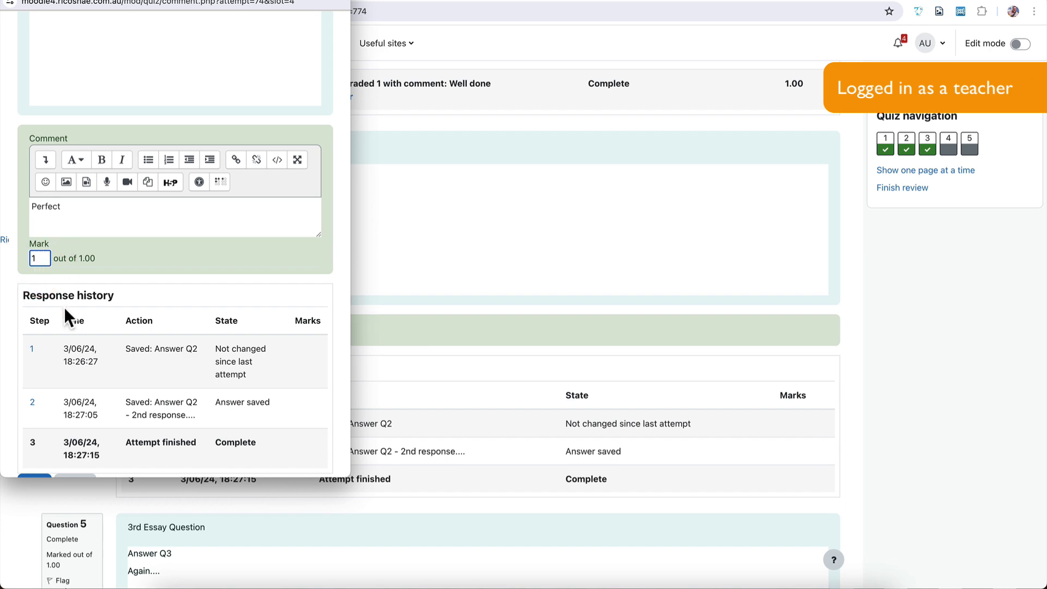
scroll(64, 307, "down", 1)
left_click(34, 458)
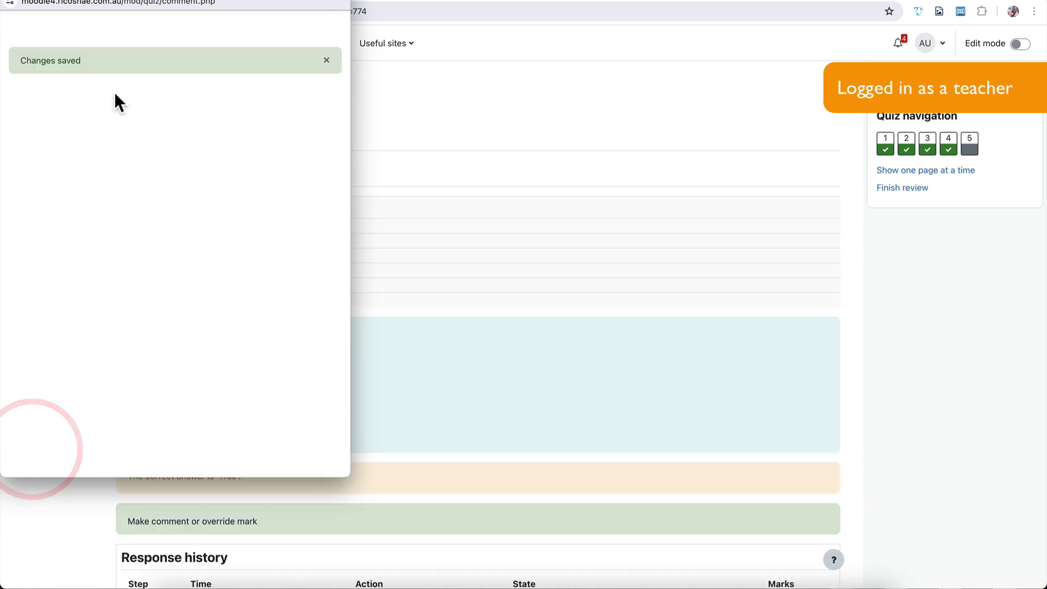
Step: Draft a 'Well done' comment for Question 5, then close the form unsaved
scroll(503, 245, "down", 10)
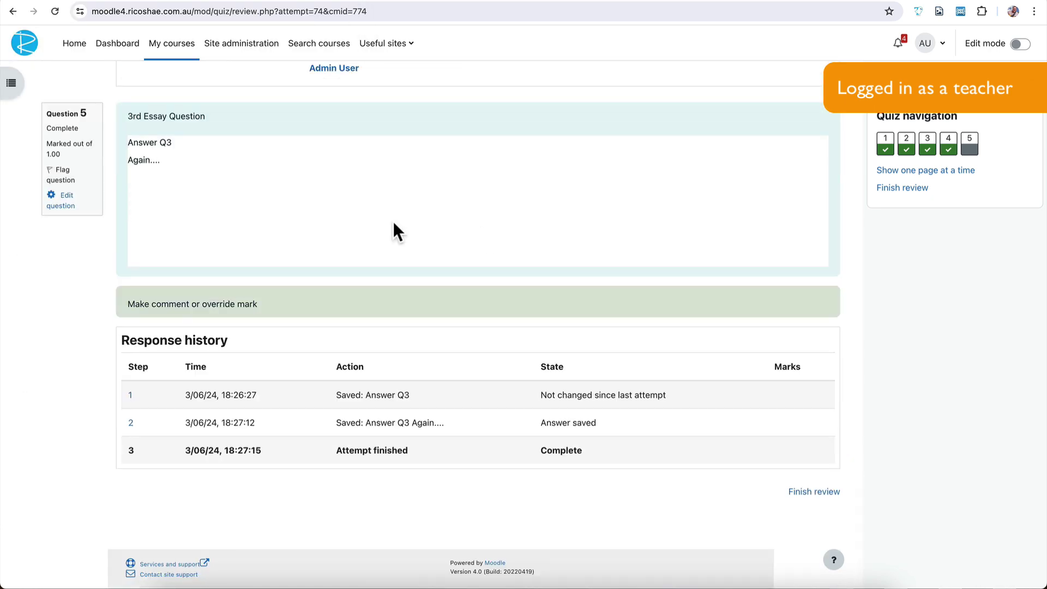
left_click(184, 306)
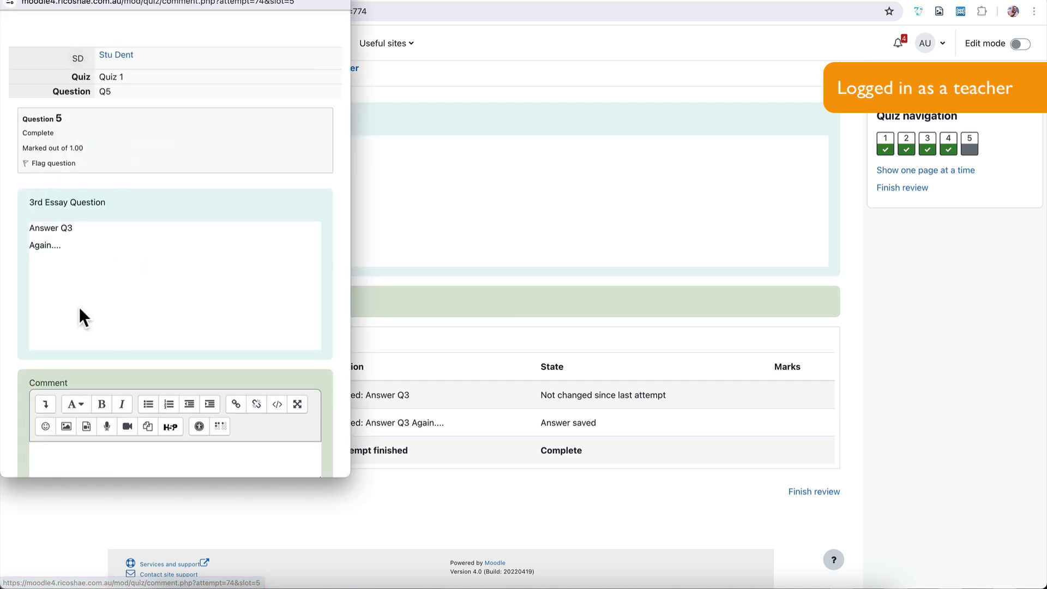
scroll(77, 326, "down", 5)
left_click(122, 267)
type("Well done")
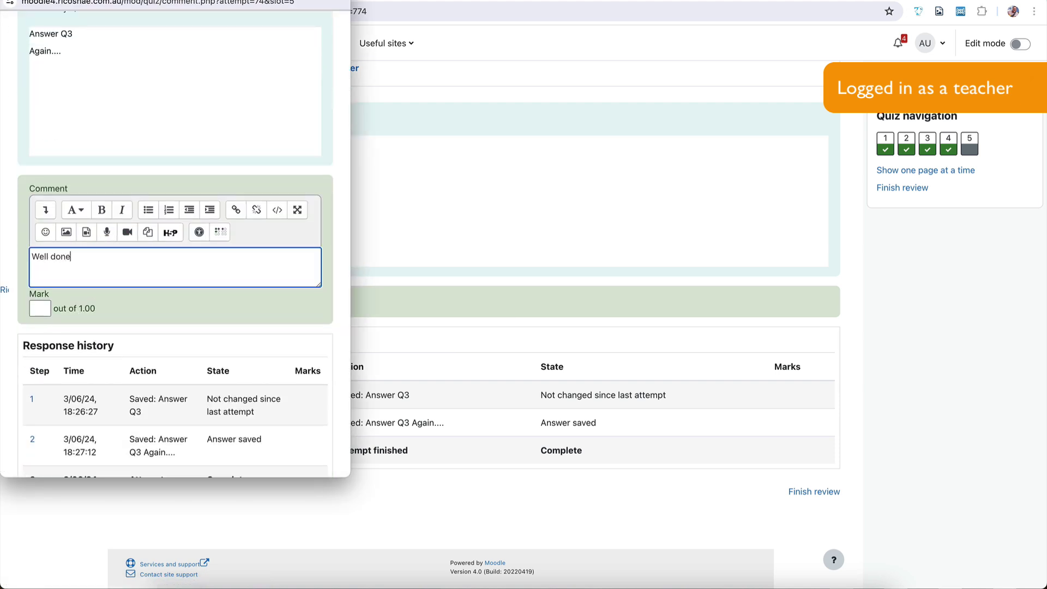
key("BackSpace")
key("super+w")
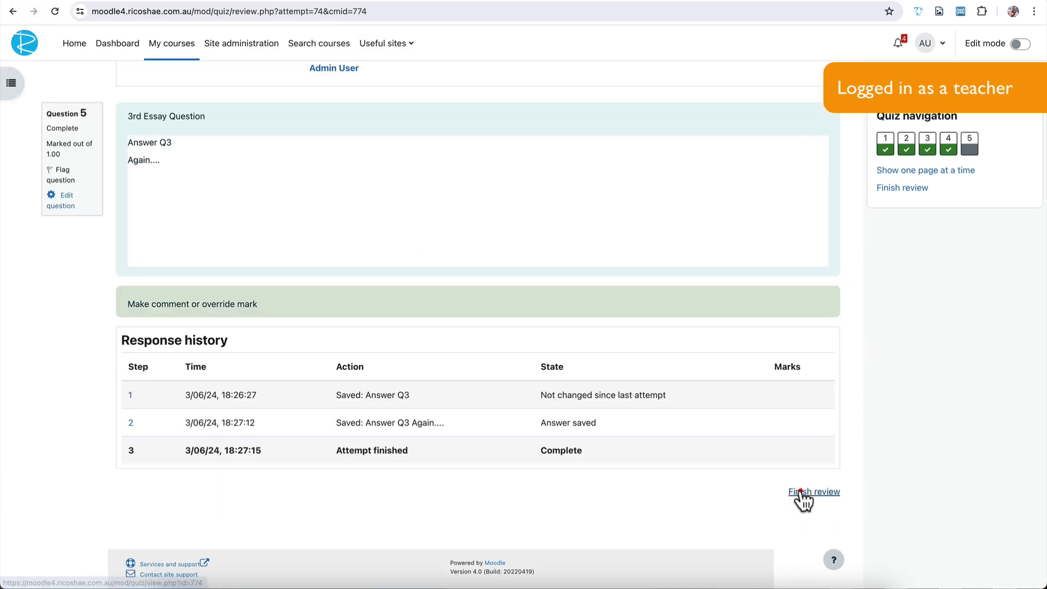
Step: Finish the review and bring up the Quiz 1 settings page
left_click(800, 490)
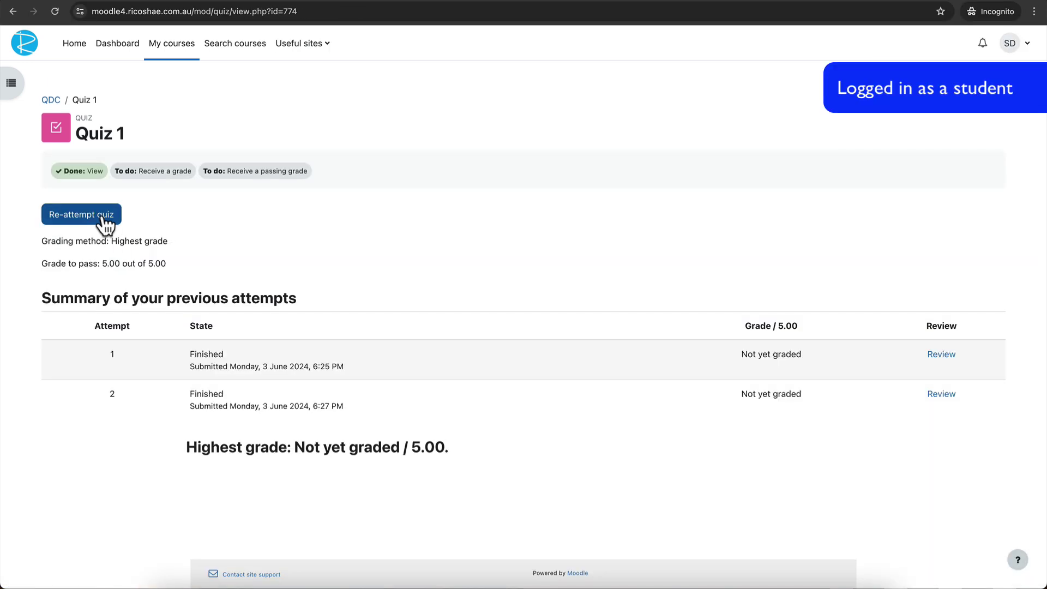
left_click(101, 215)
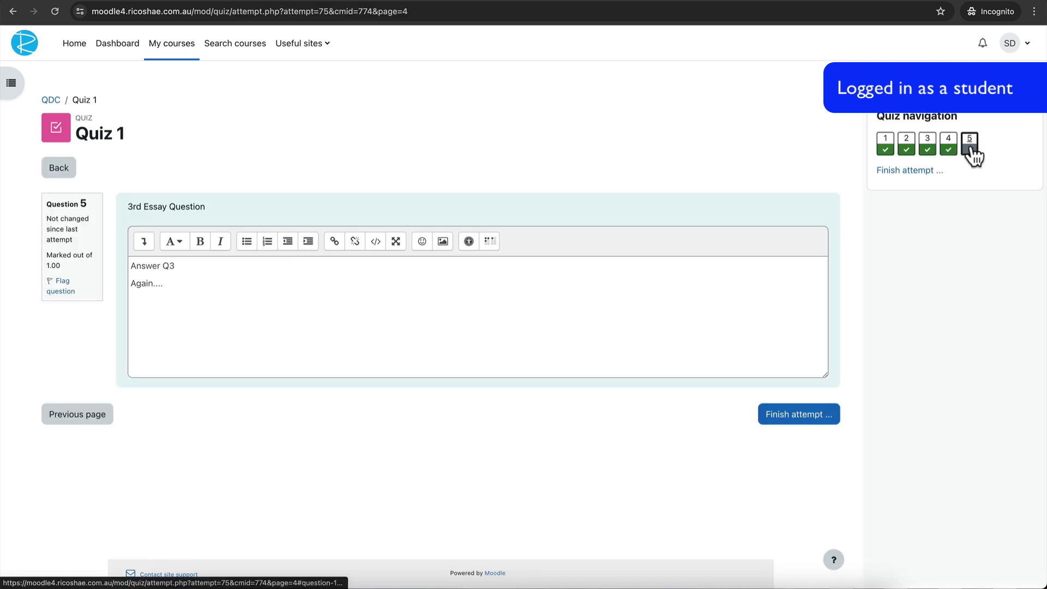
left_click(401, 140)
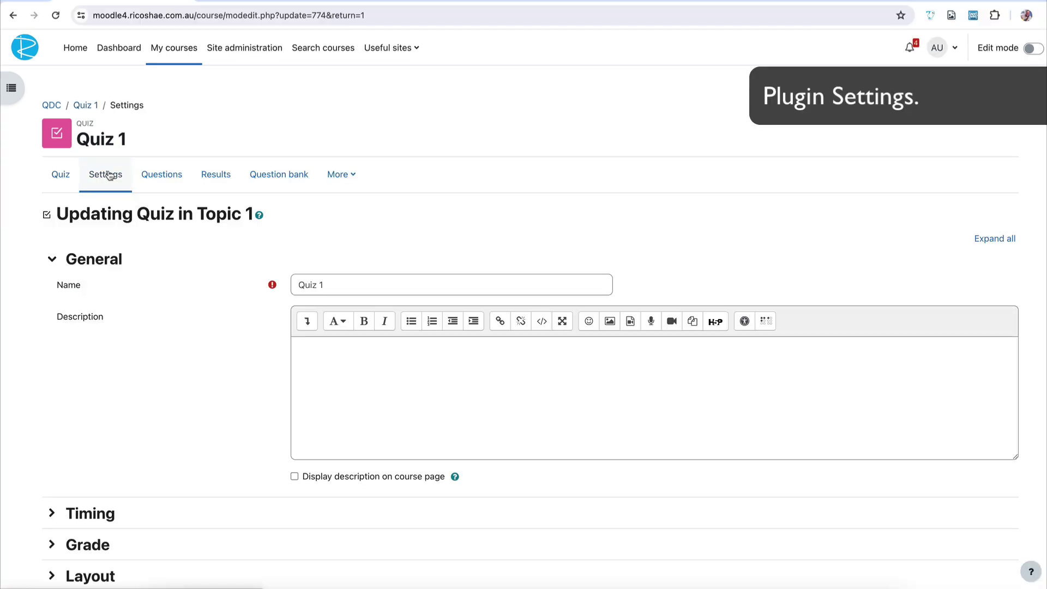
Step: Show all Layout and Question behaviour options, keeping 'Each attempt builds on the last' at Yes
scroll(110, 175, "down", 6)
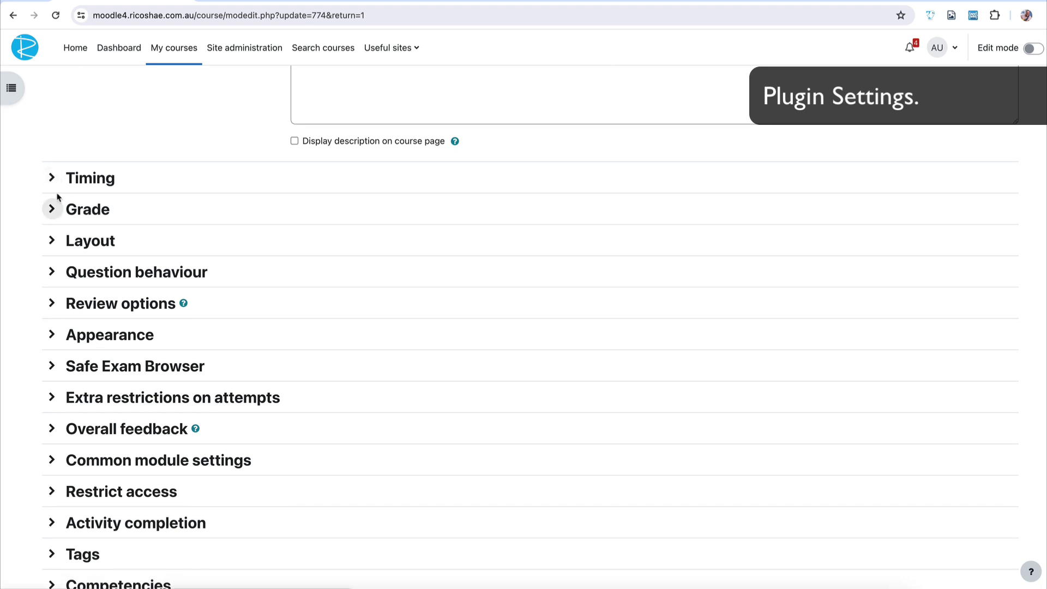
left_click(52, 241)
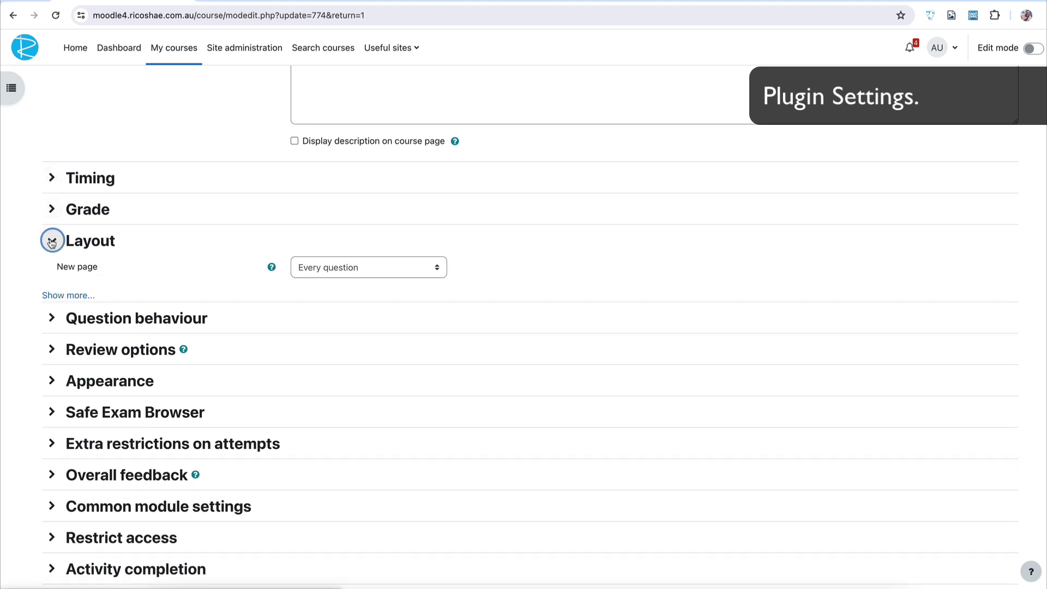
left_click(57, 297)
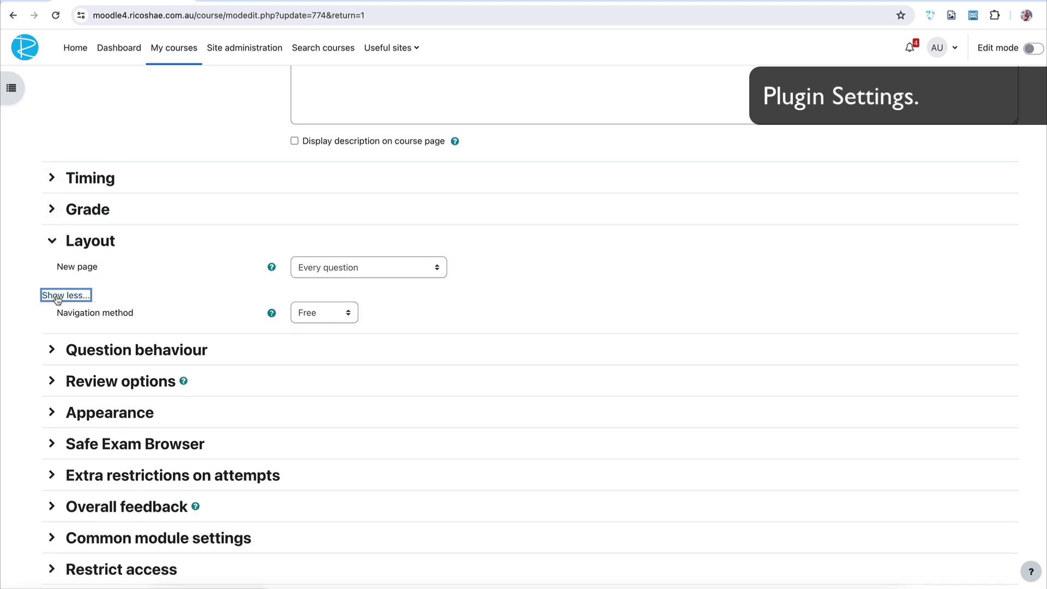
left_click(52, 349)
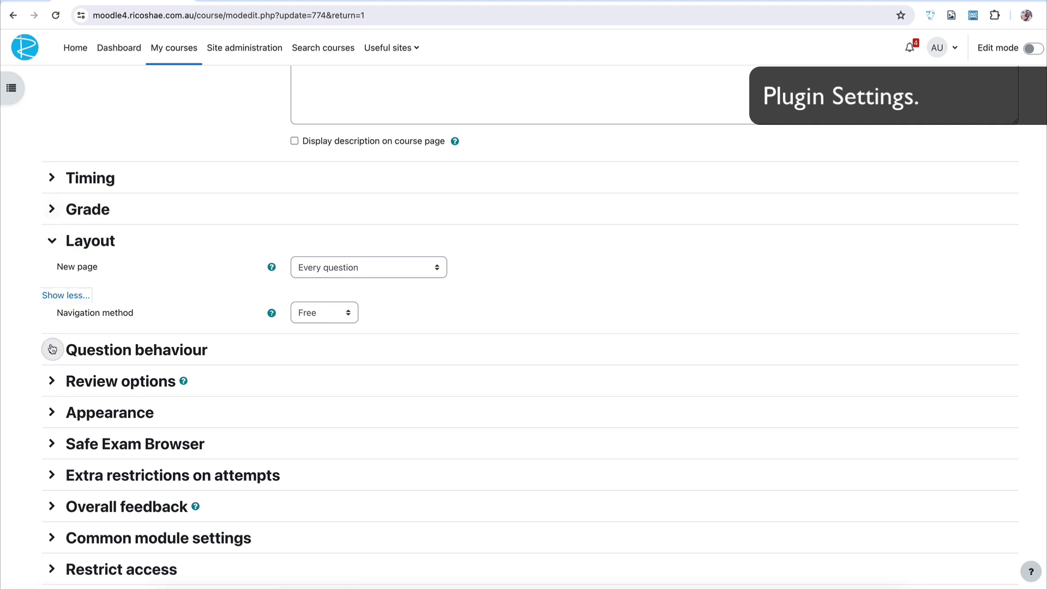
scroll(65, 338, "down", 2)
left_click(75, 327)
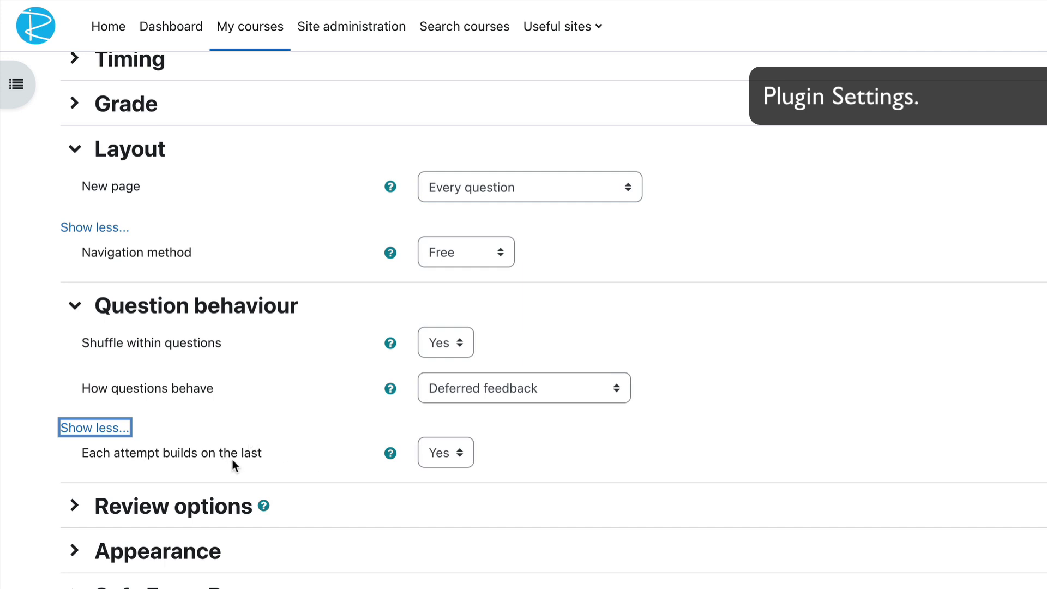
left_click(460, 454)
left_click(450, 455)
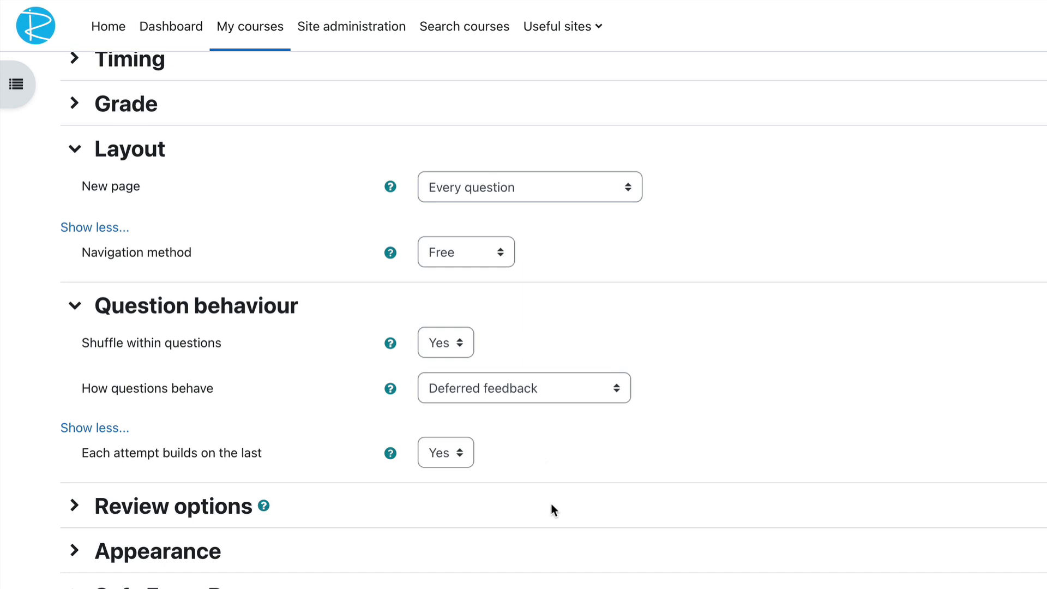
scroll(552, 504, "down", 3)
scroll(552, 506, "down", 3)
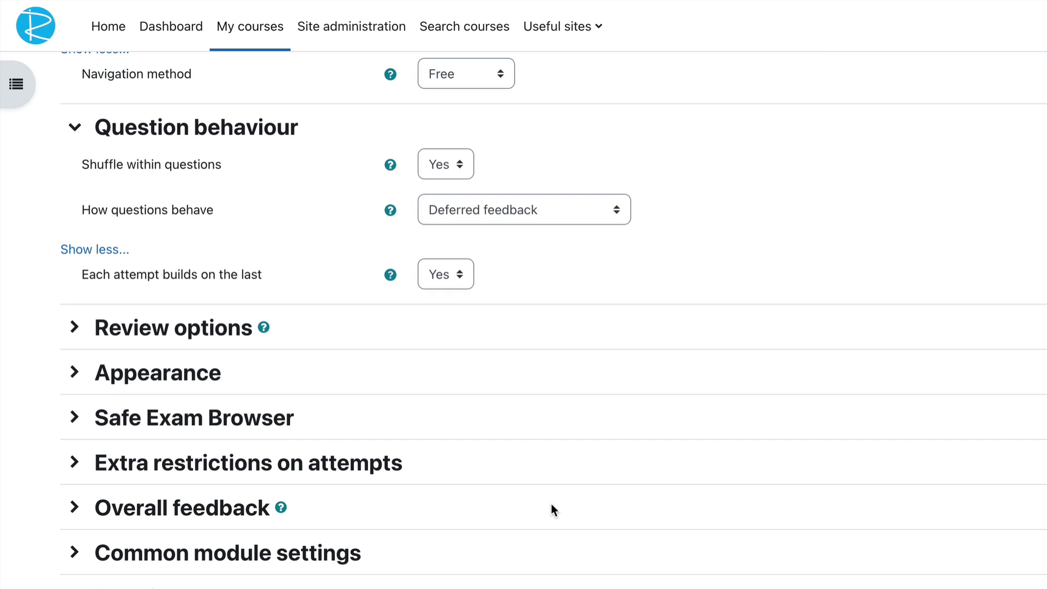
Step: Expand Extra restrictions on attempts and keep correctly answered questions hidden on new attempts
left_click(75, 463)
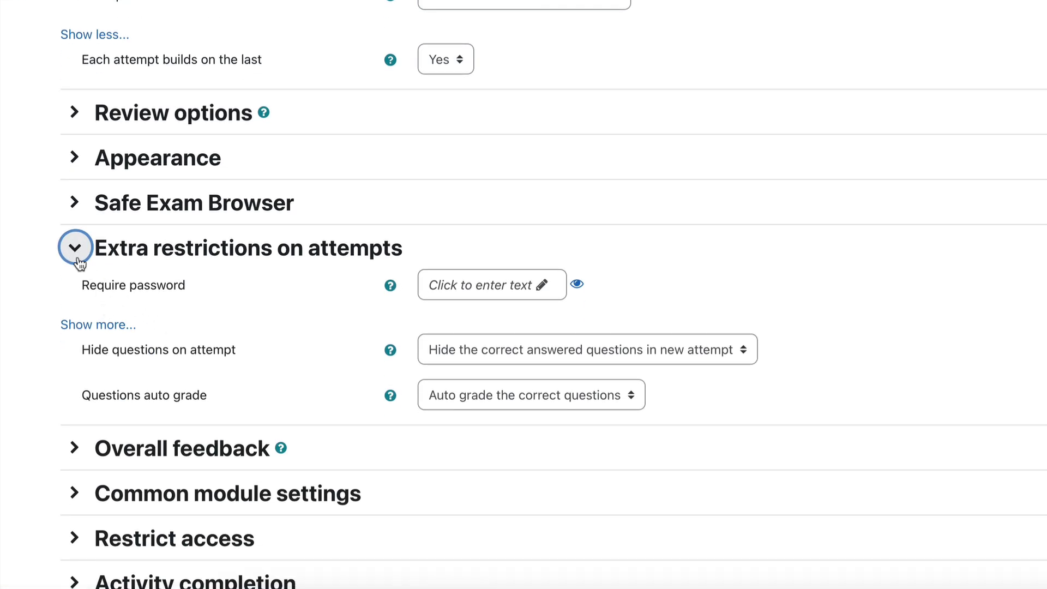
left_click(115, 324)
scroll(110, 327, "down", 4)
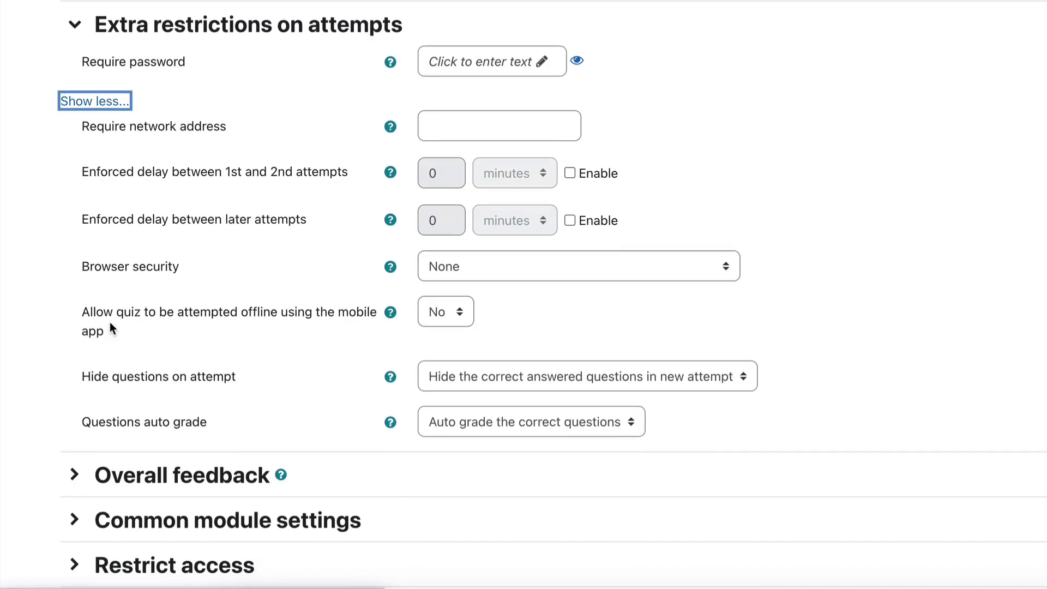
scroll(111, 326, "down", 3)
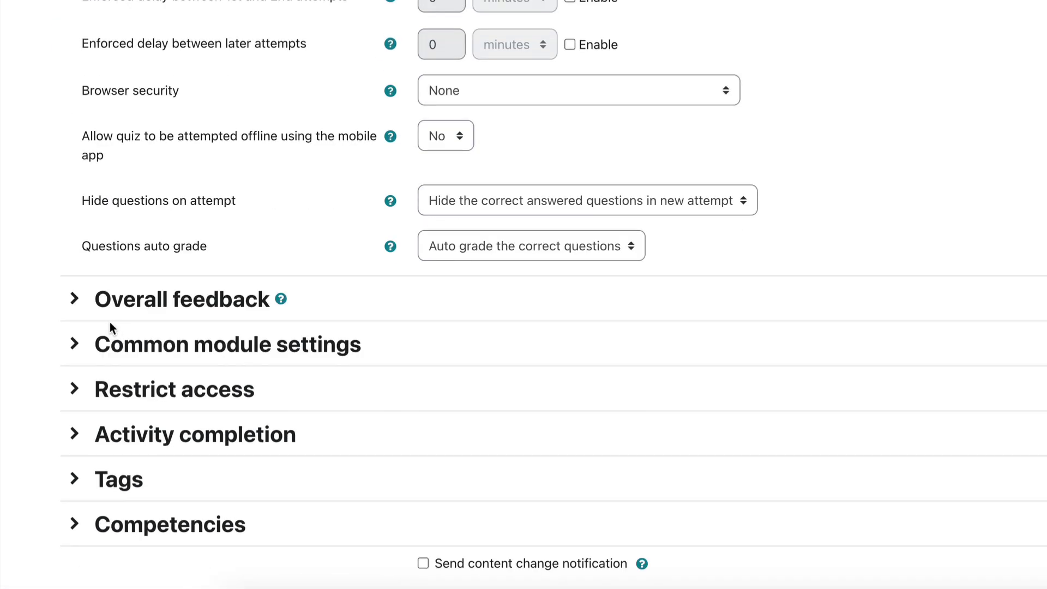
right_click(88, 201)
left_click(47, 186)
left_click(47, 187)
left_click(496, 203)
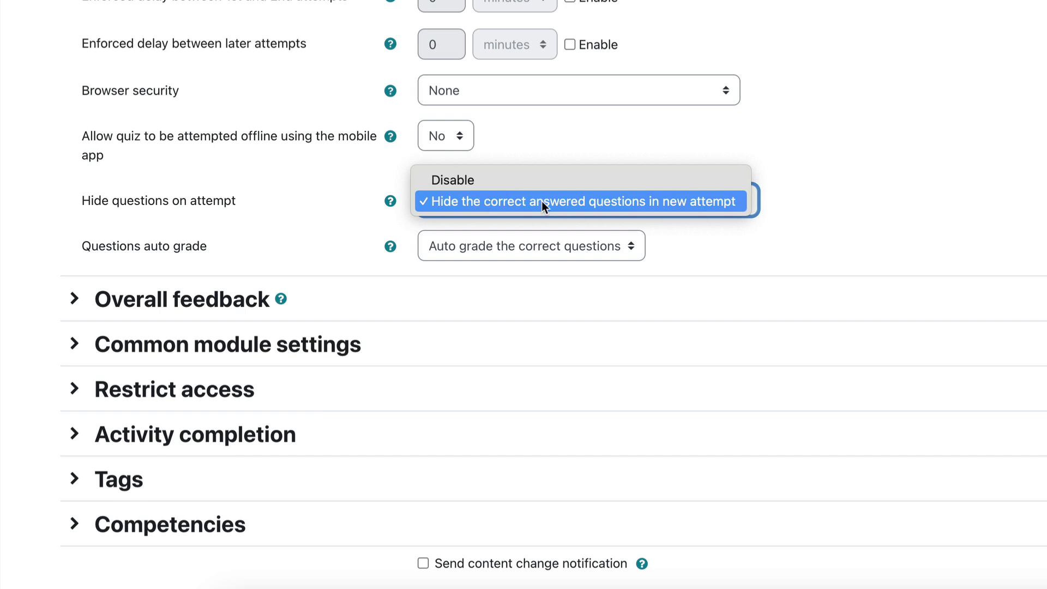
left_click(854, 202)
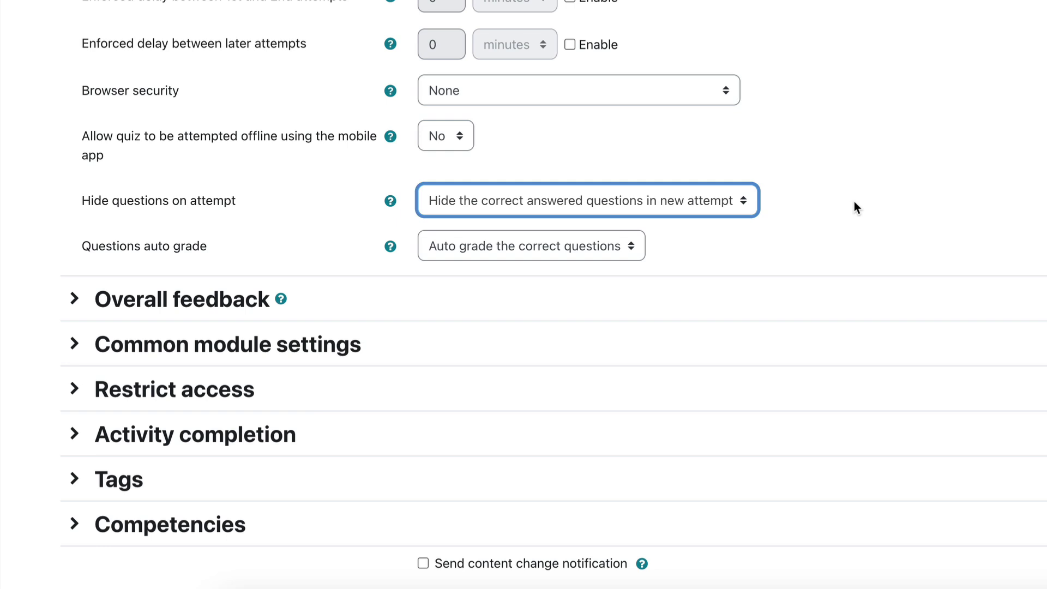
left_click(853, 202)
Step: Keep 'Questions auto grade' on auto grading correct questions, checking its help note
left_click(497, 248)
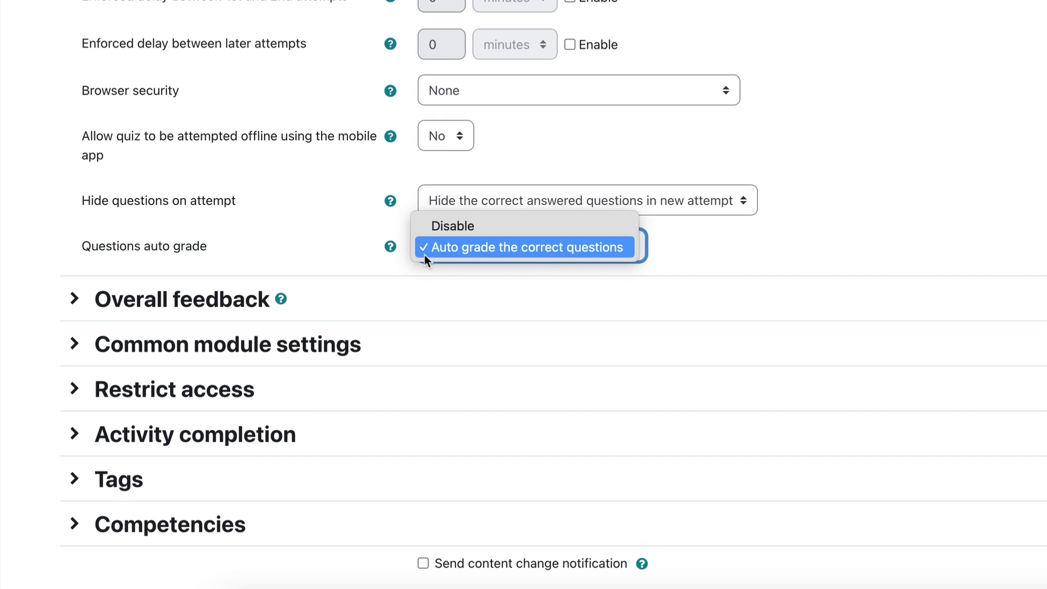
left_click(382, 244)
left_click(390, 247)
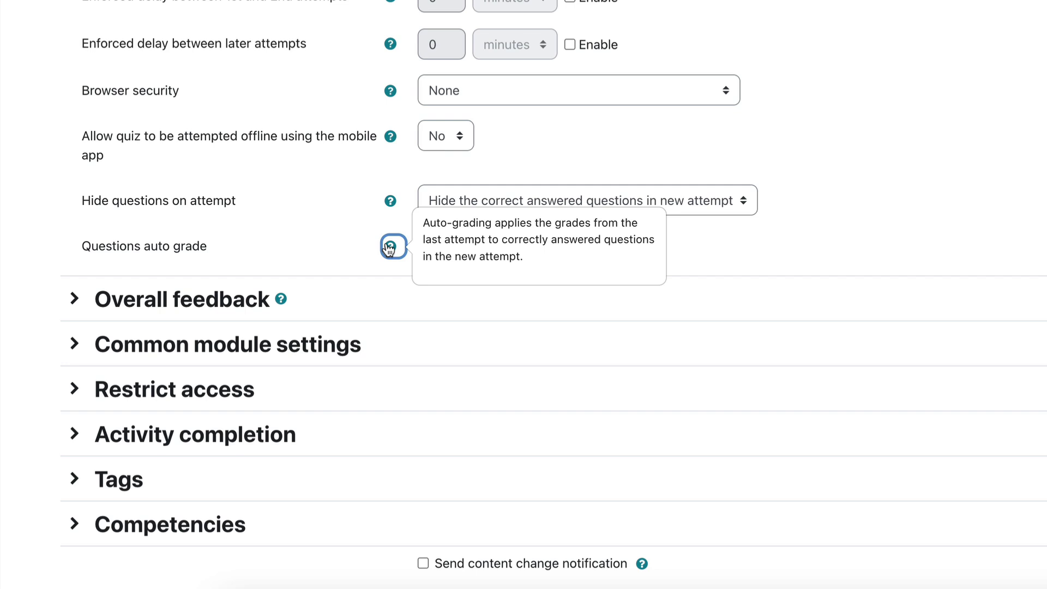
left_click(944, 215)
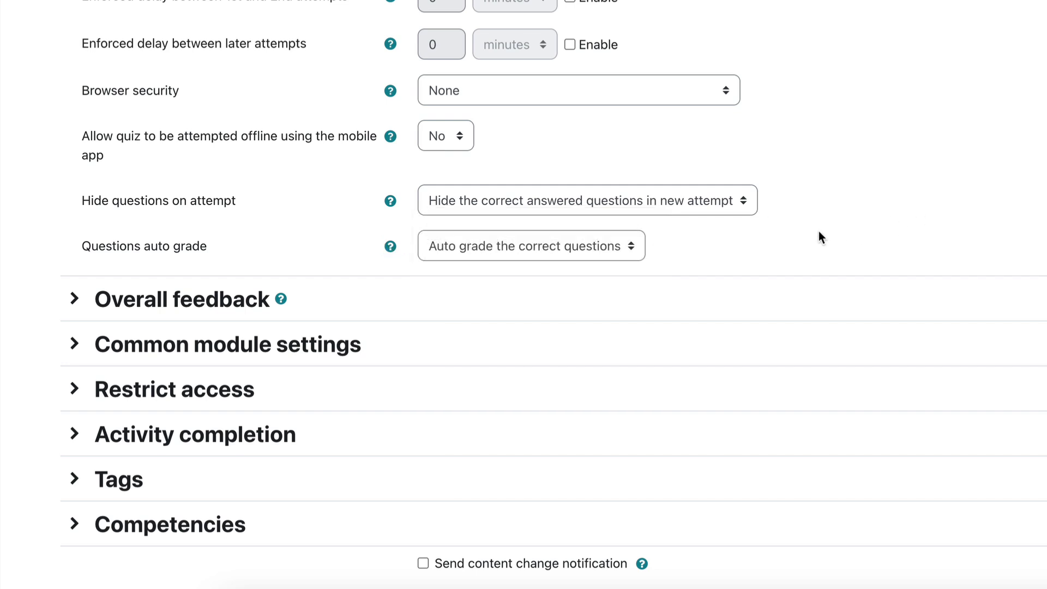
left_click(620, 244)
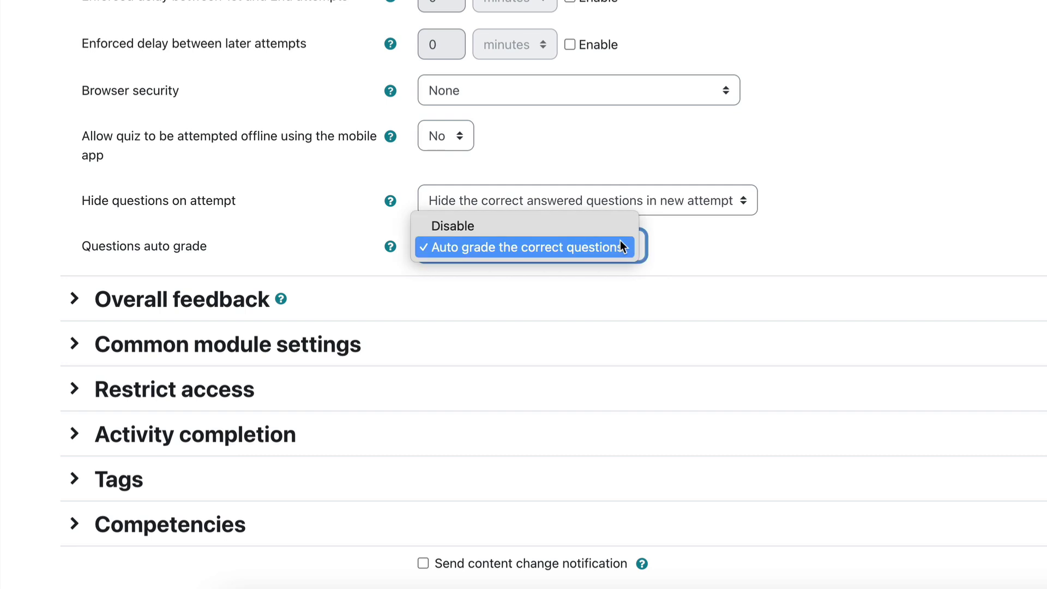
left_click(539, 247)
left_click(606, 202)
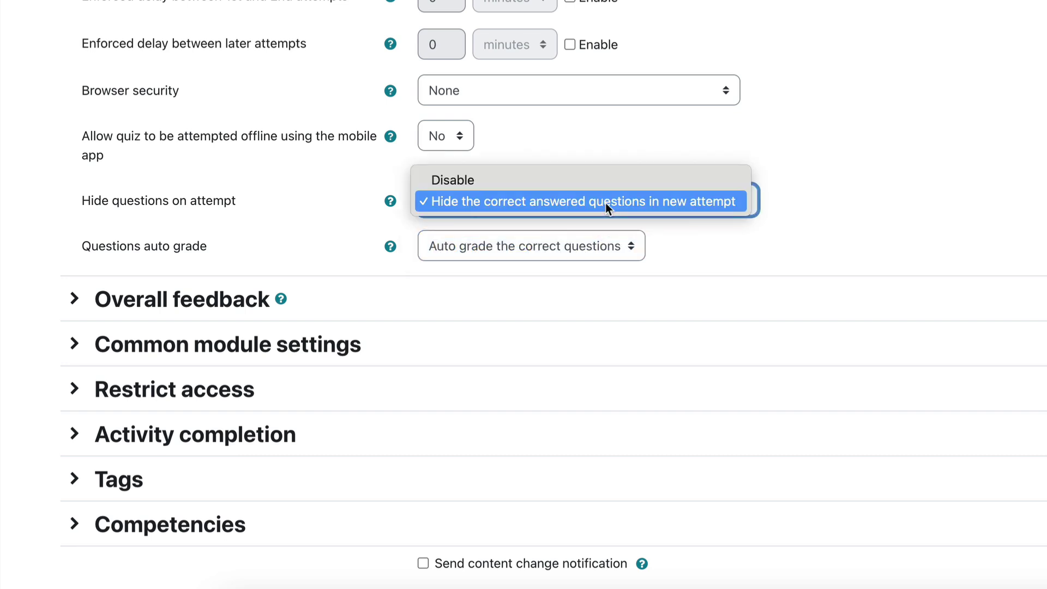
left_click(605, 203)
scroll(893, 191, "down", 4)
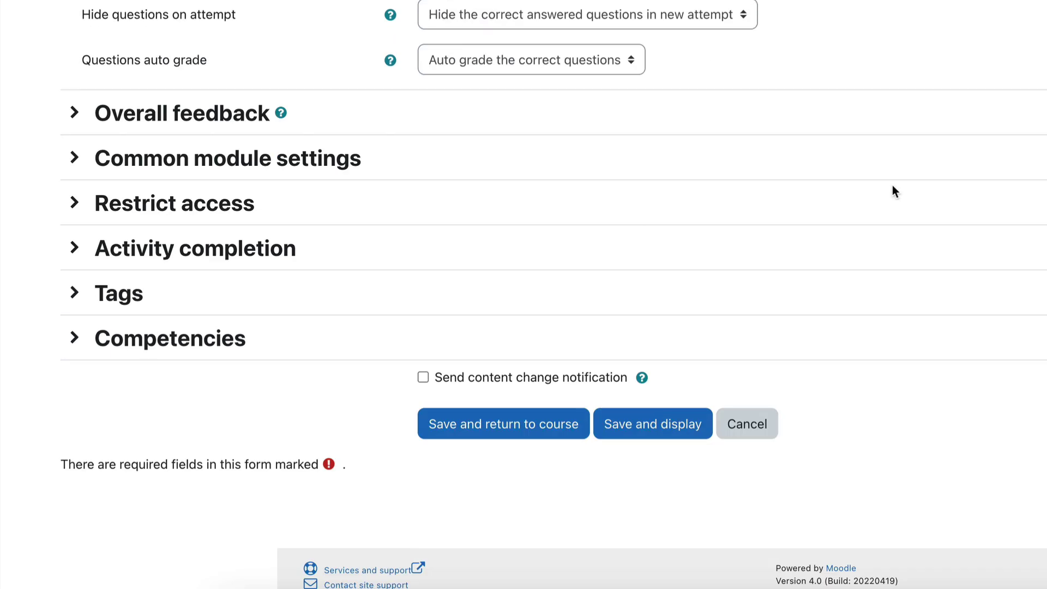
Step: Save Quiz 1's settings with 'Save and display' to view the quiz page
left_click(632, 434)
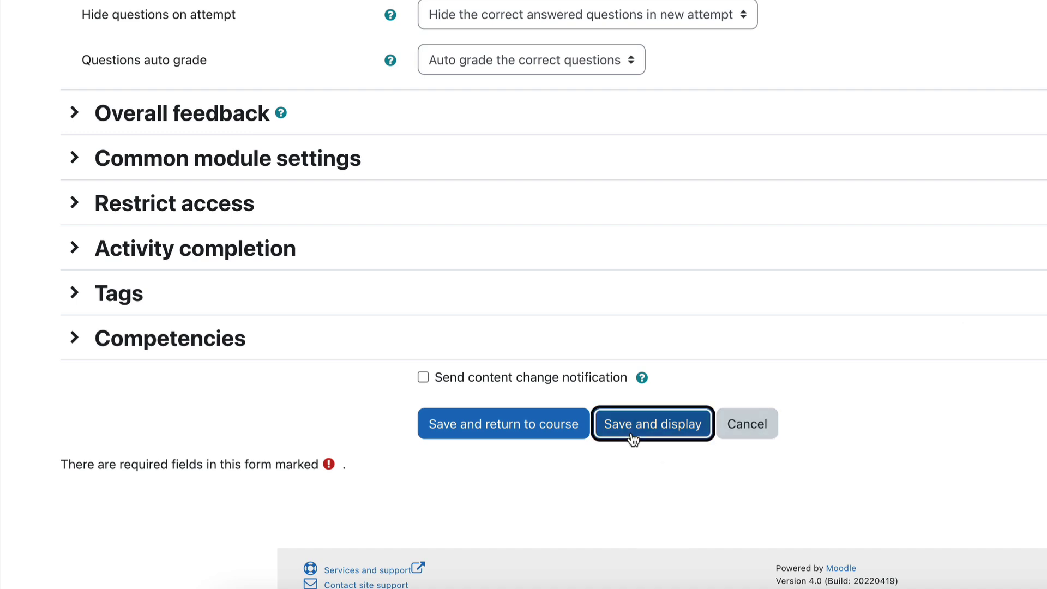